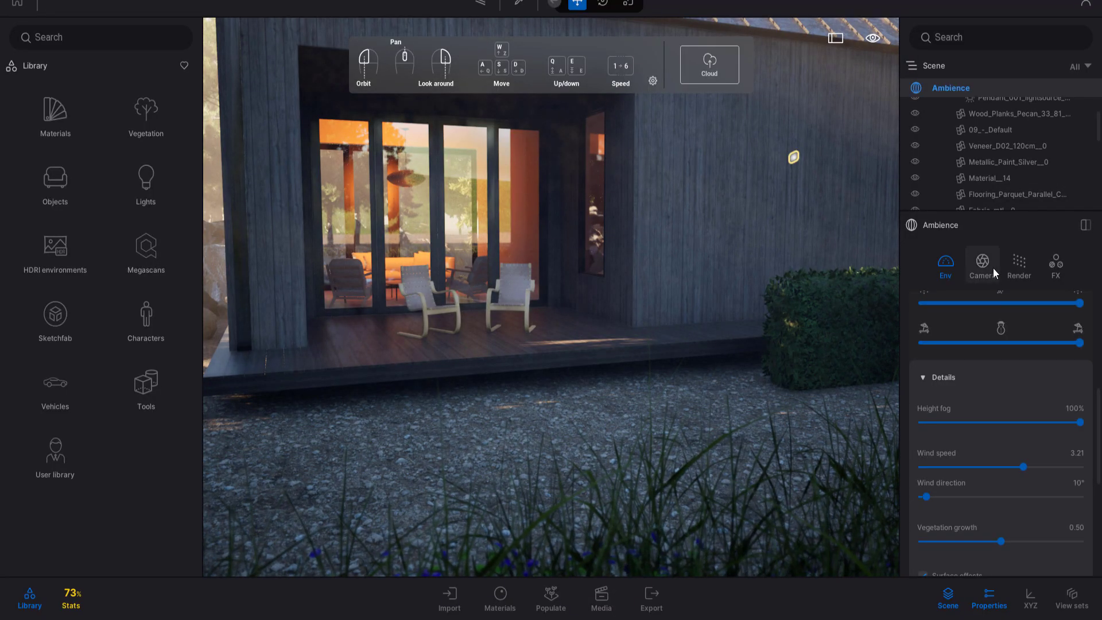
Step: Compare Standard global illumination while orbiting the cabin, then switch back to Lumen
{"action": "left_click", "coordinate": [1018, 265]}
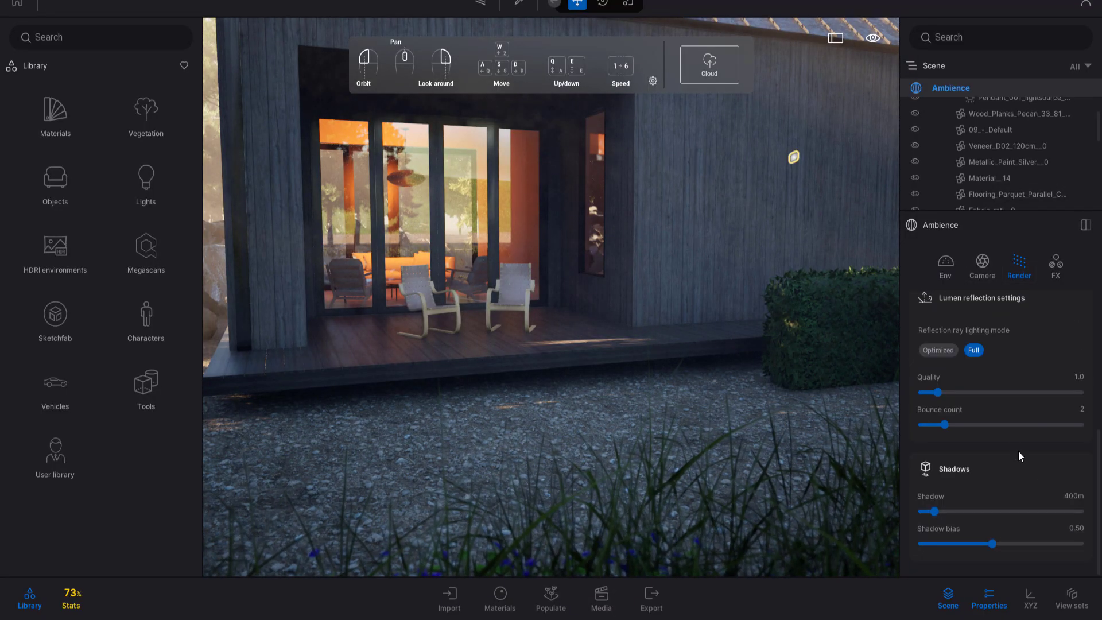
{"action": "scroll", "coordinate": [928, 343], "scroll_direction": "up", "scroll_amount": 4}
{"action": "left_click", "coordinate": [929, 343]}
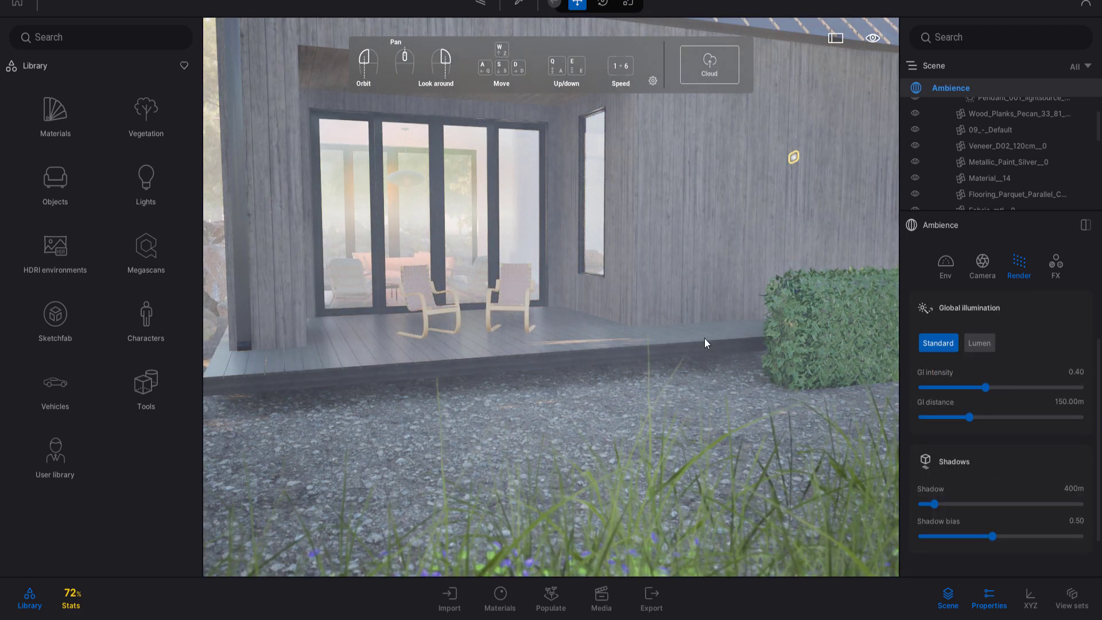
{"action": "left_click_drag", "start_coordinate": [705, 338], "coordinate": [764, 338]}
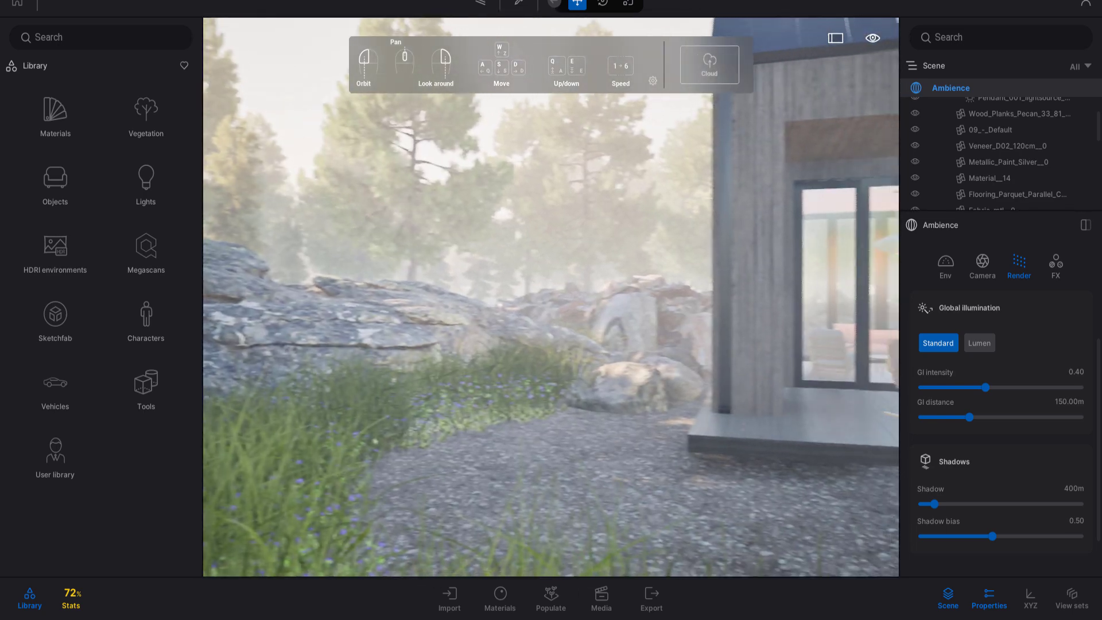
{"action": "mouse_move", "coordinate": [720, 115]}
{"action": "left_mouse_down"}
{"action": "mouse_move", "coordinate": [607, 216]}
{"action": "mouse_move", "coordinate": [948, 360]}
{"action": "left_mouse_up"}
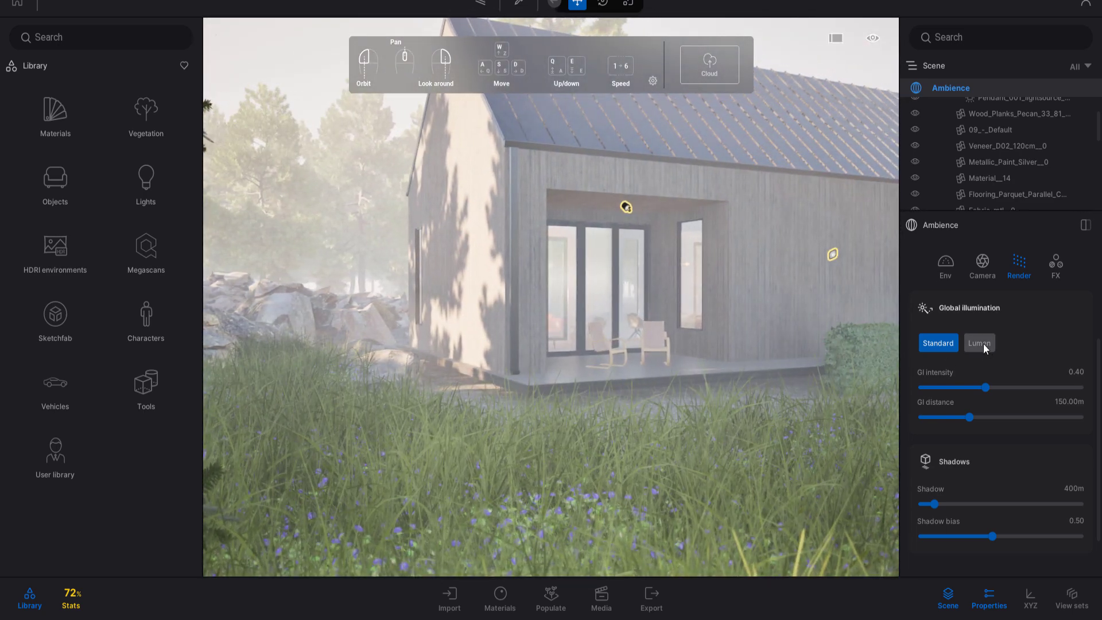
{"action": "left_click", "coordinate": [983, 343]}
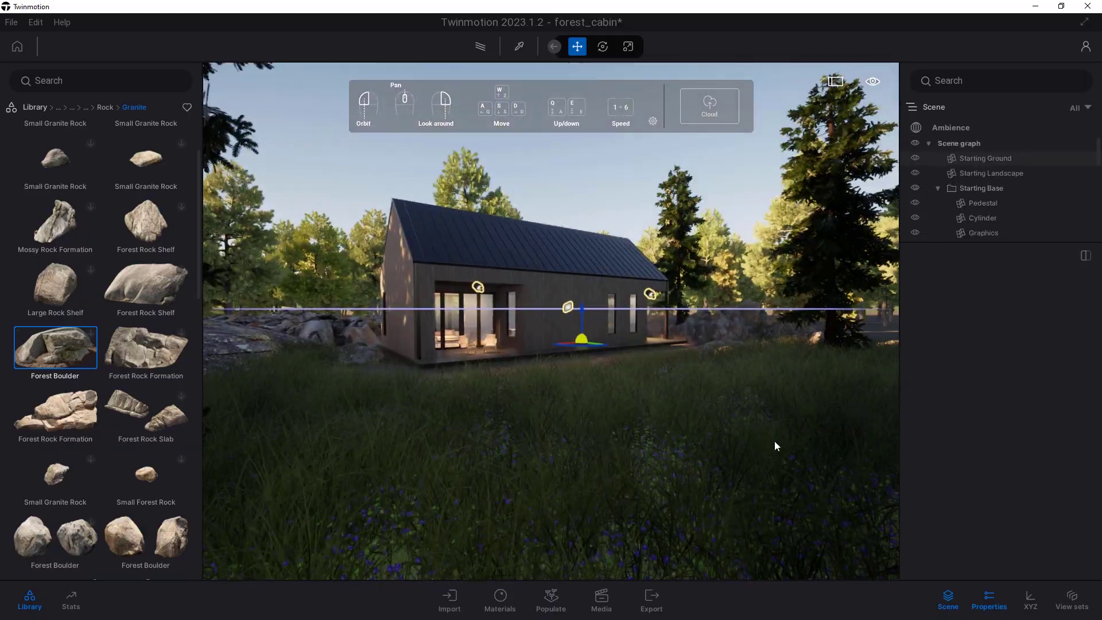
Step: Show the saved images in media mode and swing the view to face the cabin front
{"action": "left_click", "coordinate": [600, 599]}
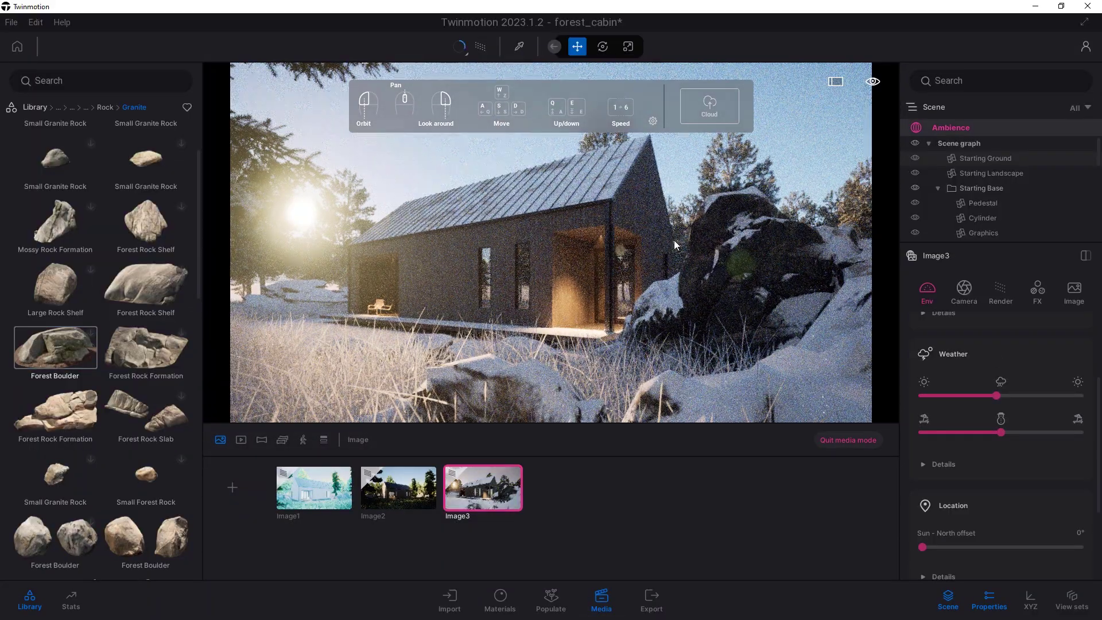
{"action": "left_click_drag", "start_coordinate": [674, 245], "coordinate": [457, 246]}
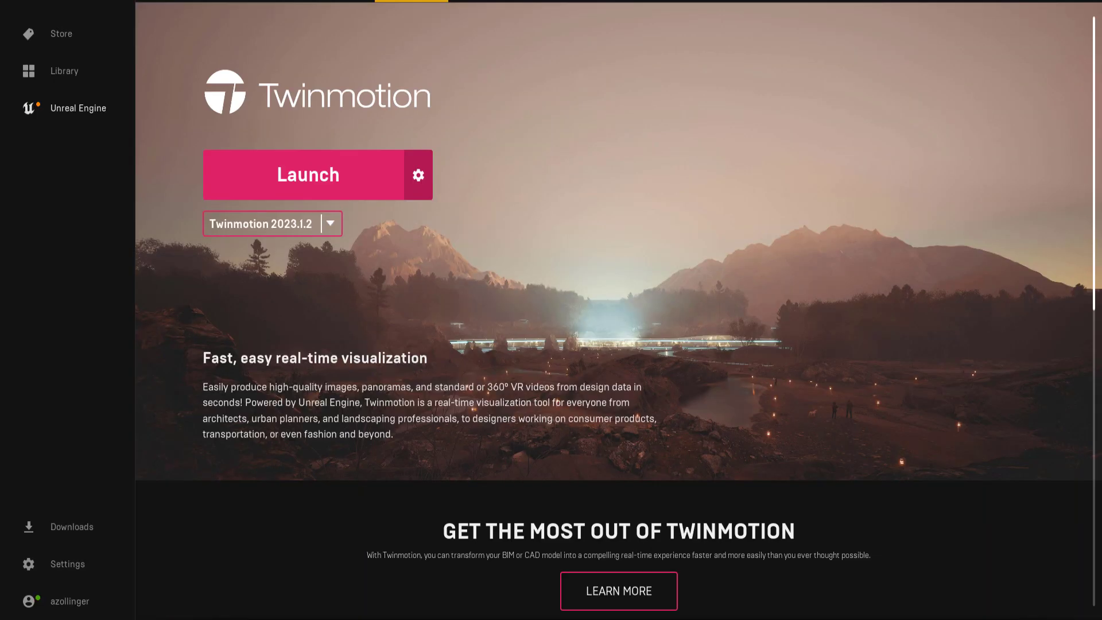
Step: Launch Twinmotion Community Edition 2023.2 Preview 1 from the launcher's version list
{"action": "left_click", "coordinate": [328, 226]}
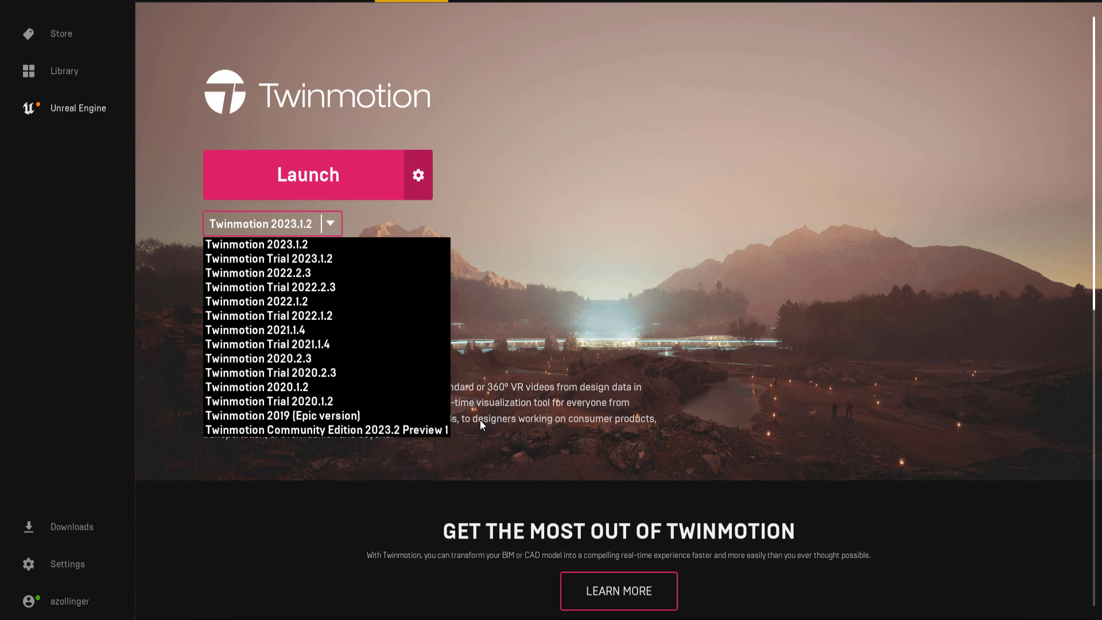
{"action": "left_click", "coordinate": [391, 430]}
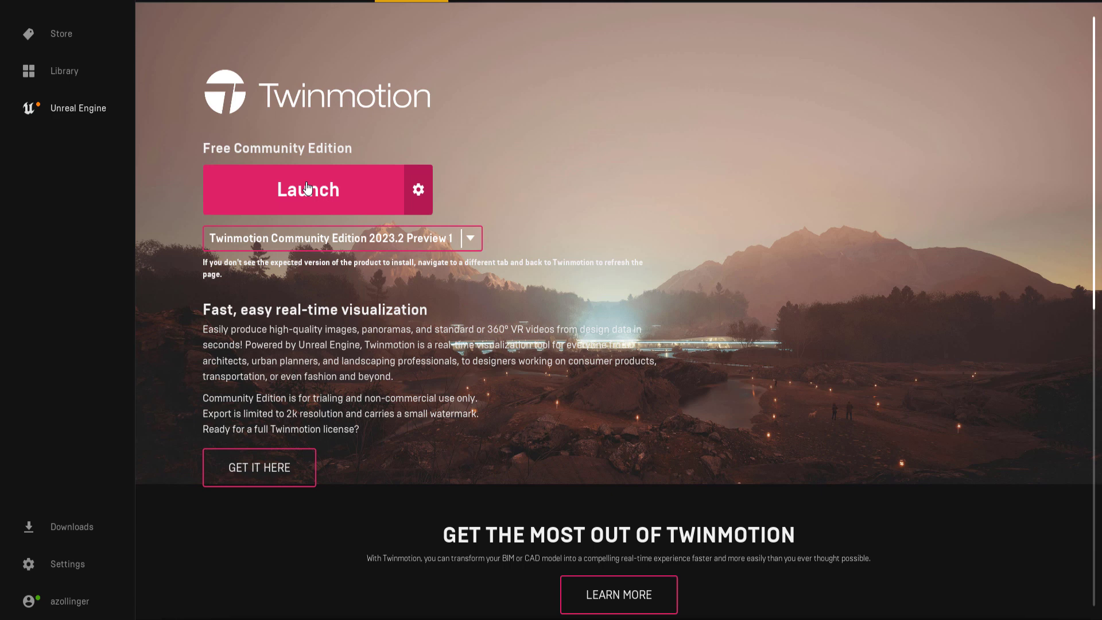
{"action": "left_click", "coordinate": [348, 203]}
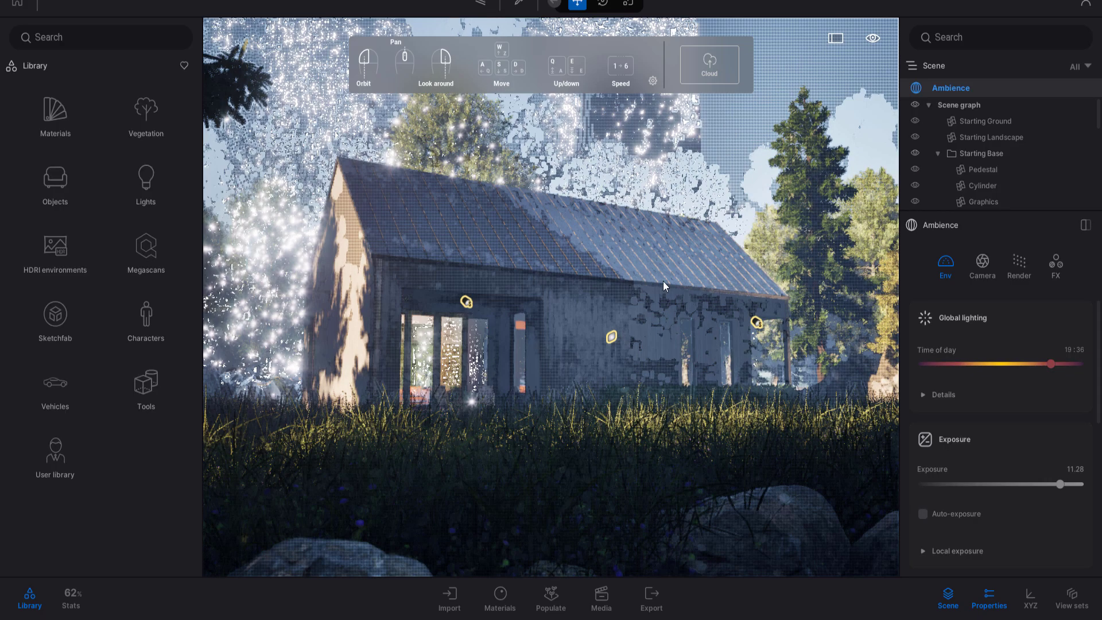
Step: Deselect the cabin, turn off the path tracer, and show the Ambience settings
{"action": "left_click", "coordinate": [663, 281]}
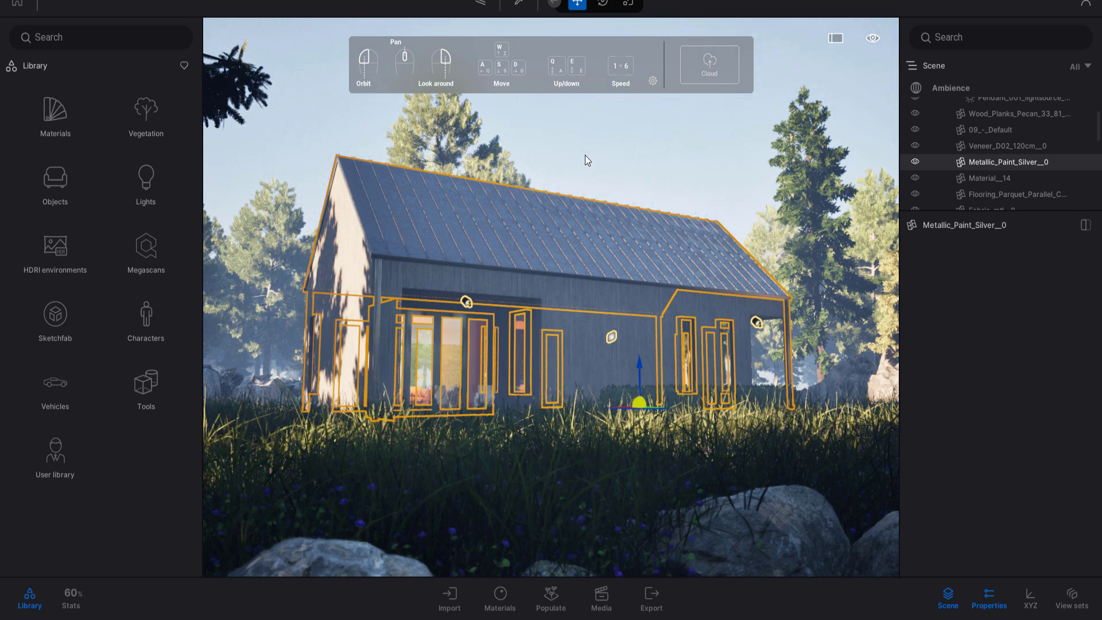
{"action": "left_click", "coordinate": [691, 167]}
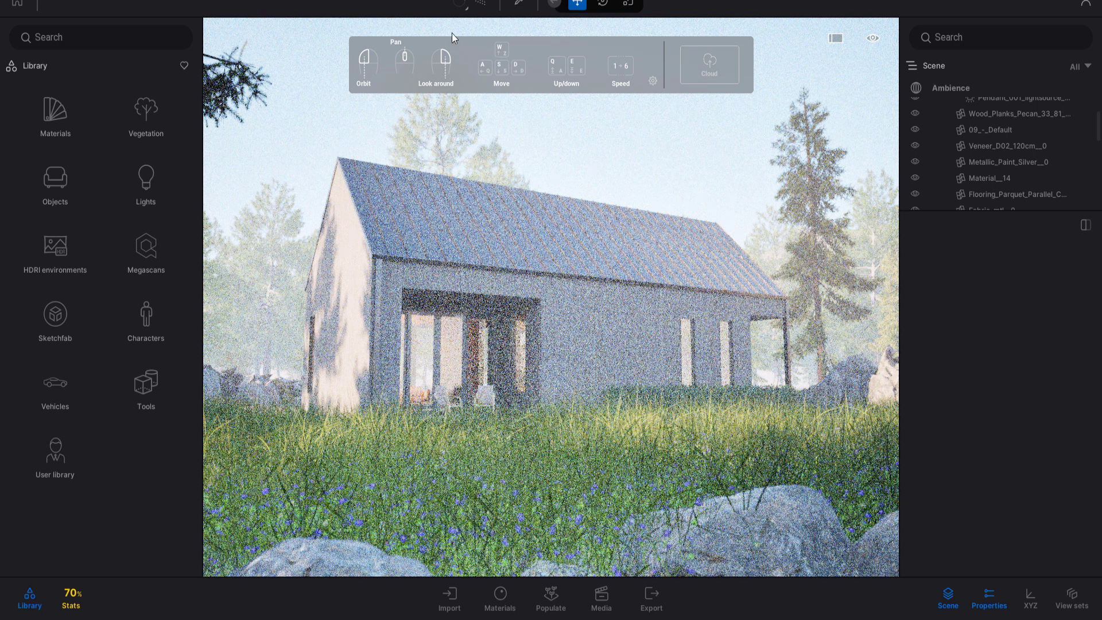
{"action": "left_click", "coordinate": [481, 6]}
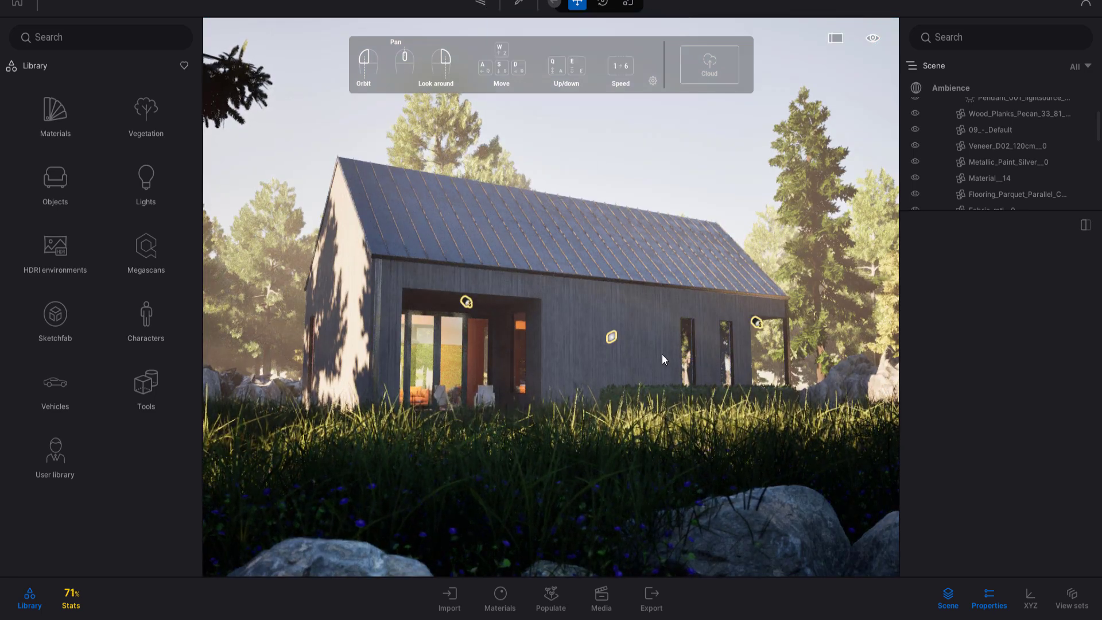
{"action": "left_click", "coordinate": [960, 90]}
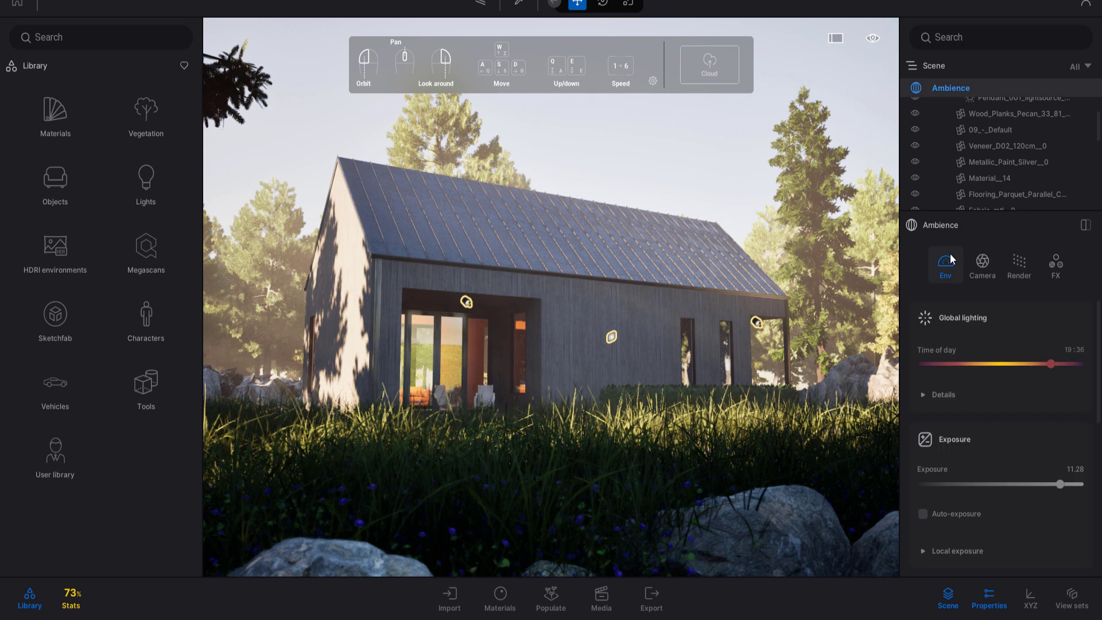
{"action": "left_click", "coordinate": [1025, 263]}
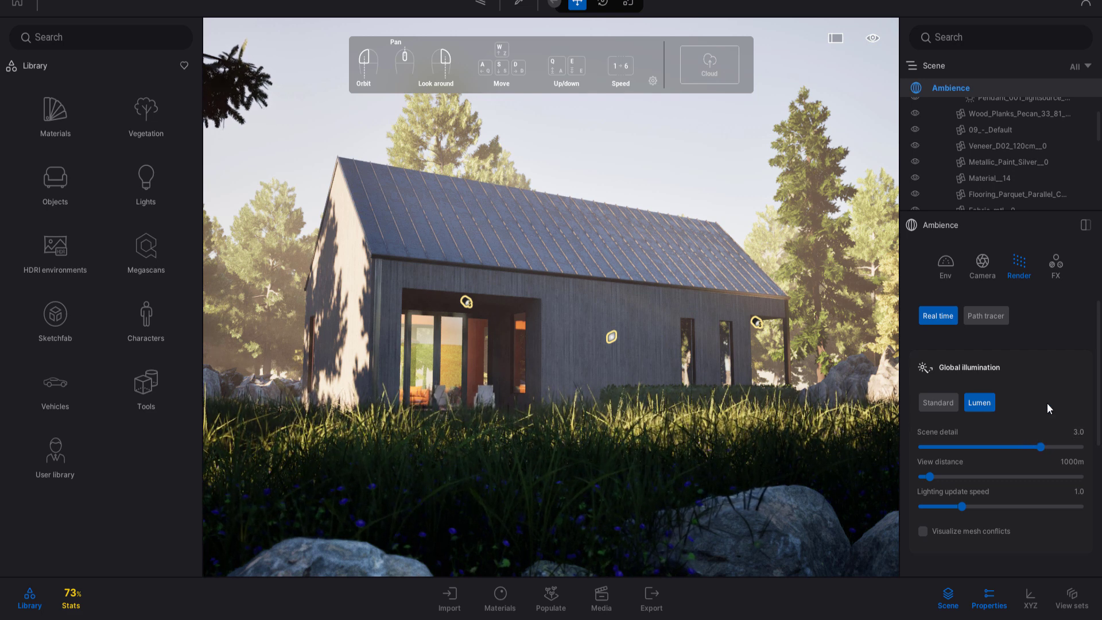
{"action": "scroll", "coordinate": [1047, 403], "scroll_direction": "down", "scroll_amount": 1}
{"action": "scroll", "coordinate": [1047, 402], "scroll_direction": "down", "scroll_amount": 2}
{"action": "scroll", "coordinate": [1047, 403], "scroll_direction": "down", "scroll_amount": 2}
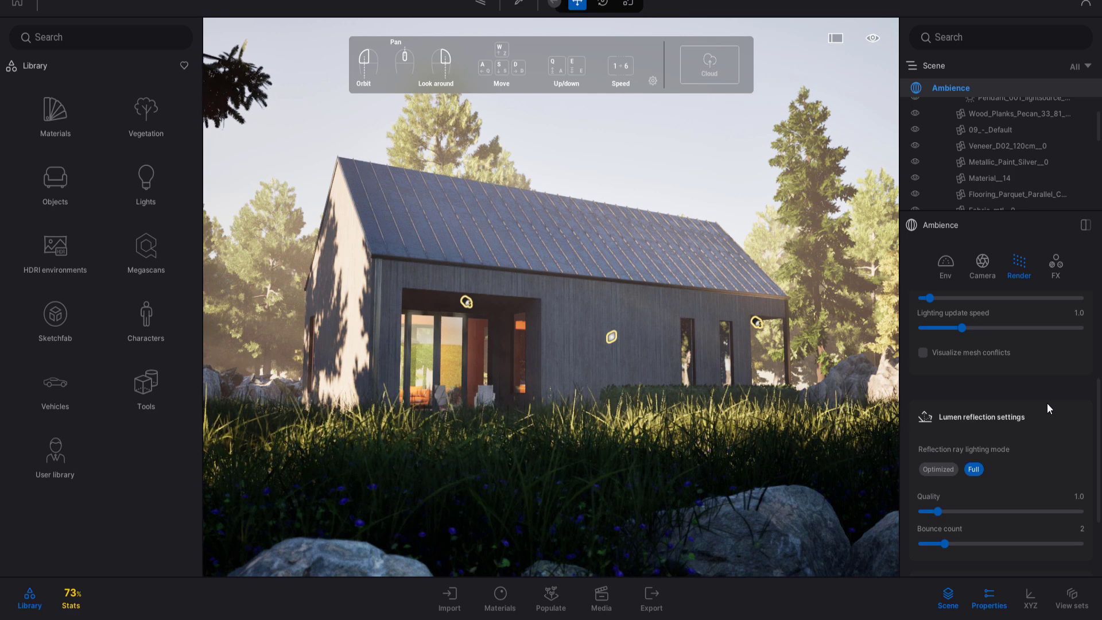
{"action": "scroll", "coordinate": [1047, 403], "scroll_direction": "down", "scroll_amount": 1}
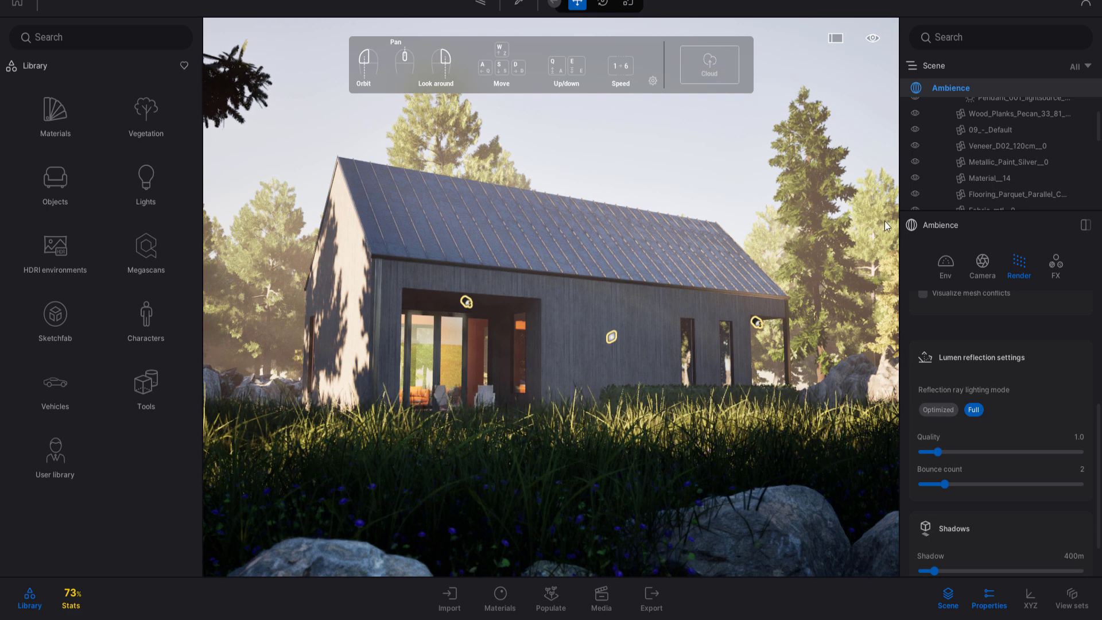
{"action": "left_click", "coordinate": [950, 260]}
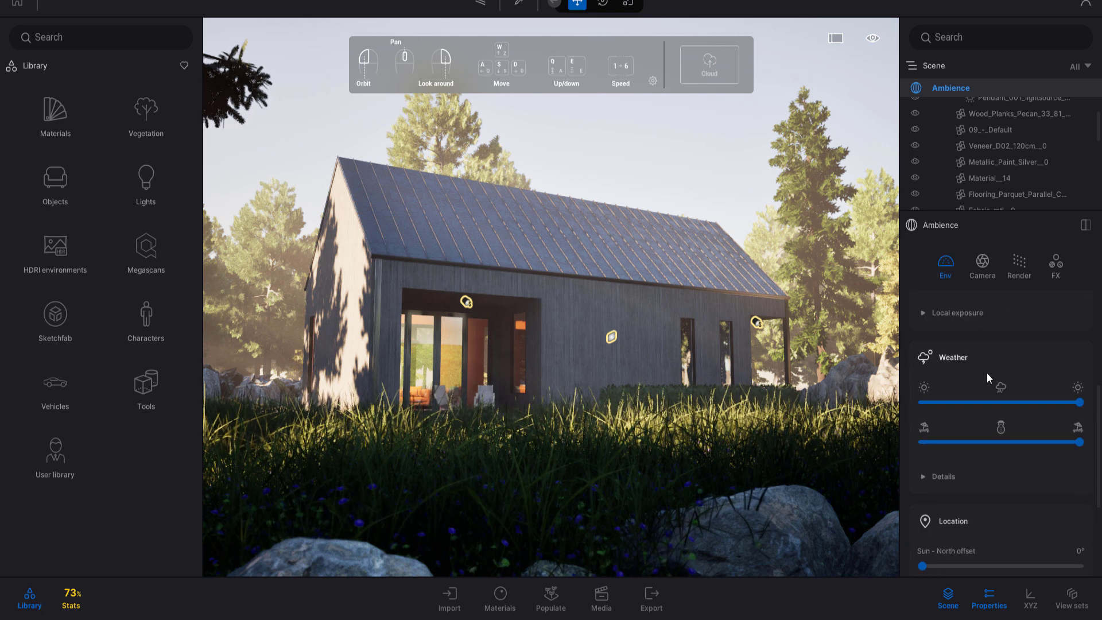
Step: Raise Height fog to 100% in the weather details and orbit toward the trees
{"action": "left_click", "coordinate": [946, 474]}
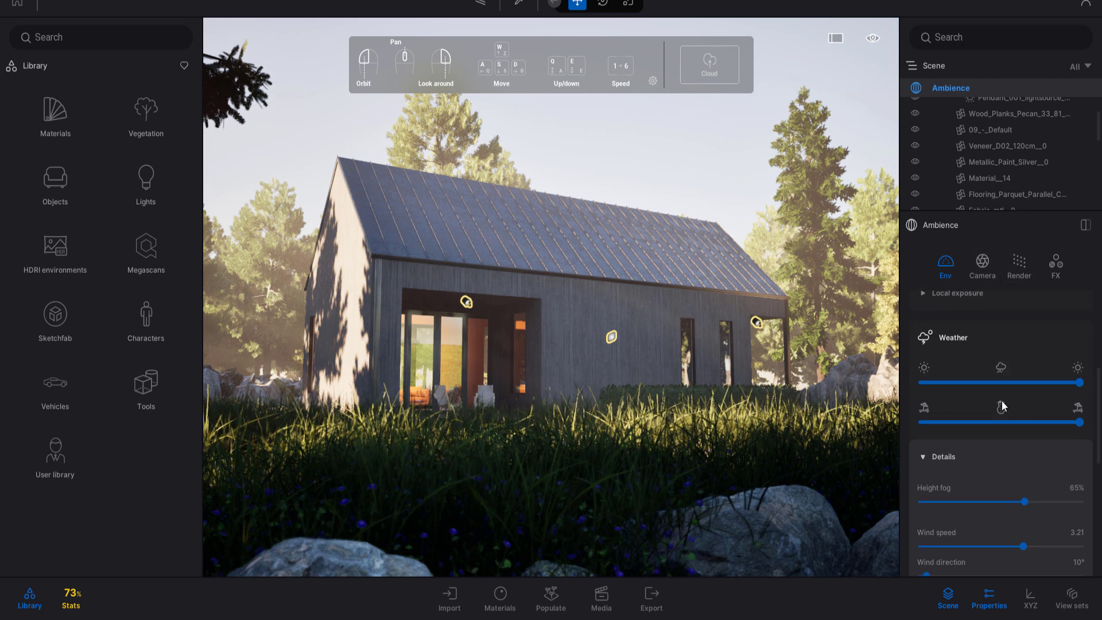
{"action": "scroll", "coordinate": [1001, 404], "scroll_direction": "down", "scroll_amount": 3}
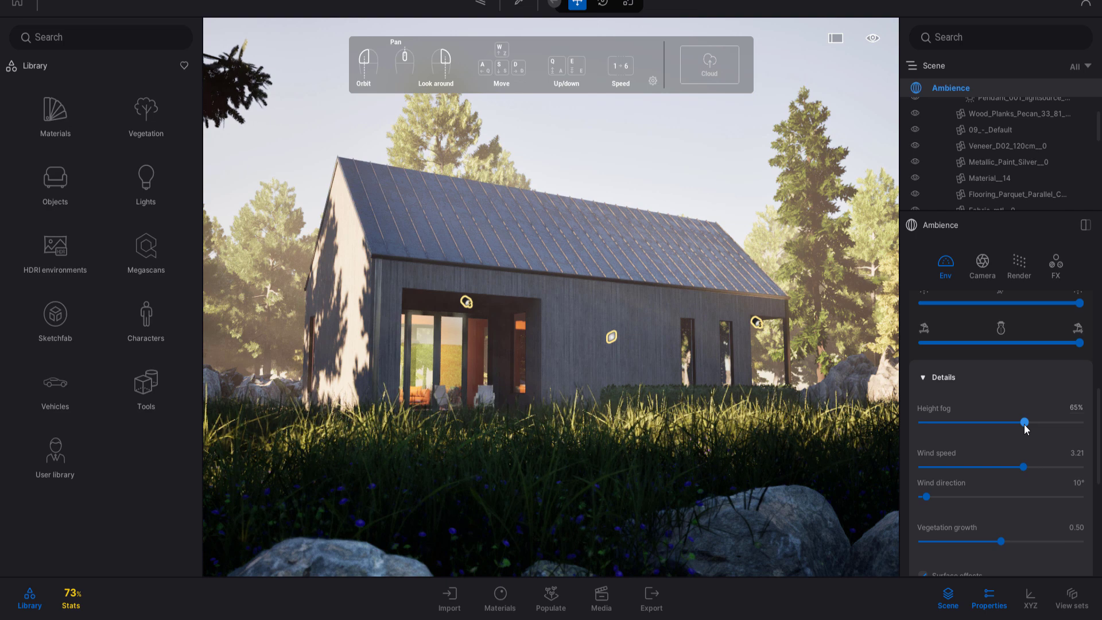
{"action": "mouse_move", "coordinate": [1025, 423]}
{"action": "left_mouse_down"}
{"action": "mouse_move", "coordinate": [913, 411]}
{"action": "mouse_move", "coordinate": [1081, 422]}
{"action": "left_mouse_up"}
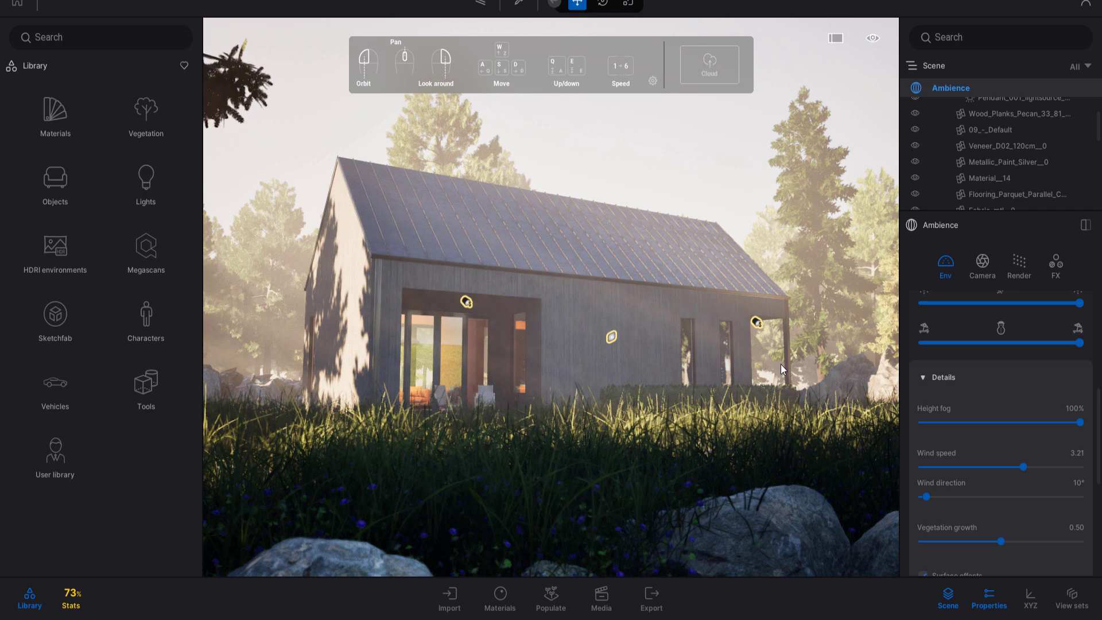
{"action": "left_click_drag", "start_coordinate": [780, 364], "coordinate": [895, 368]}
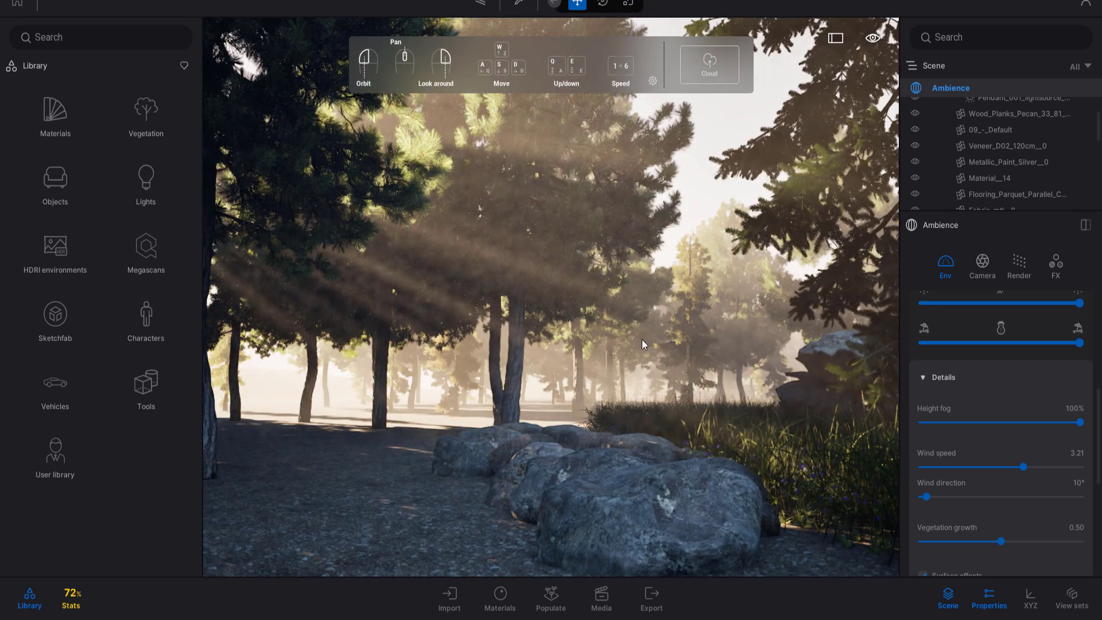
Step: Fly around the foggy cabin, along its wall, and look over the path and hedge
{"action": "left_click_drag", "start_coordinate": [698, 345], "coordinate": [758, 350]}
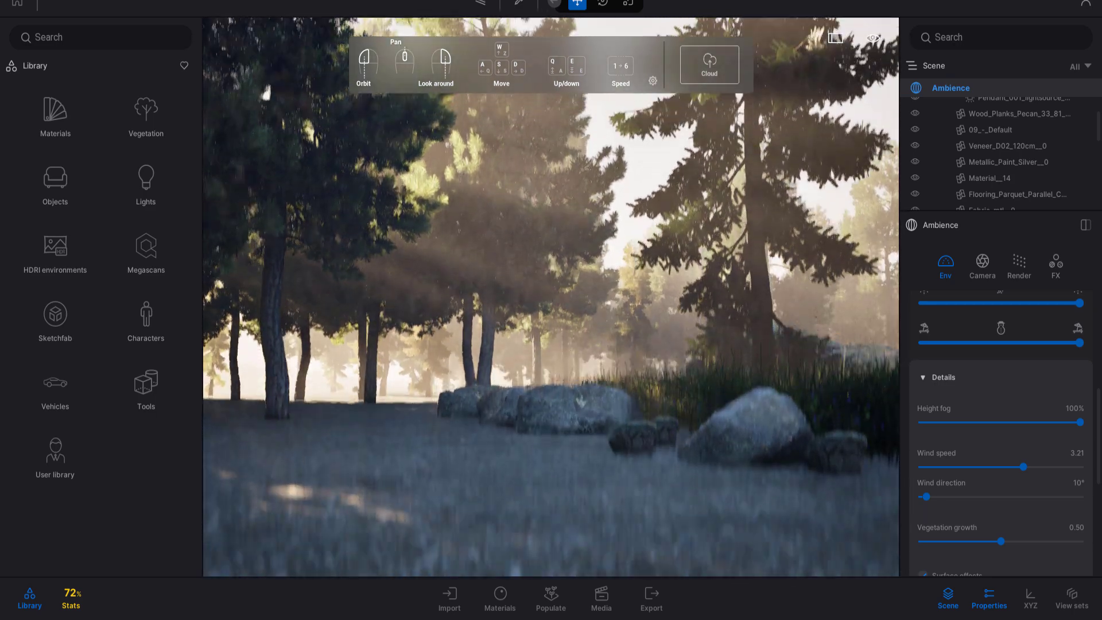
{"action": "left_click_drag", "start_coordinate": [815, 269], "coordinate": [888, 268]}
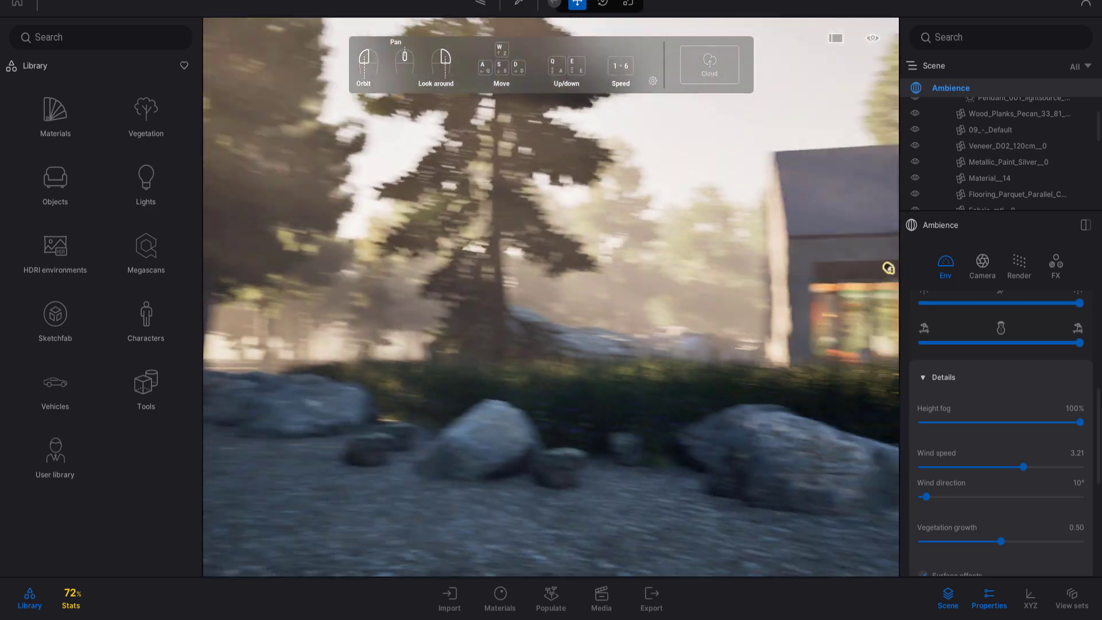
{"action": "key", "text": "w"}
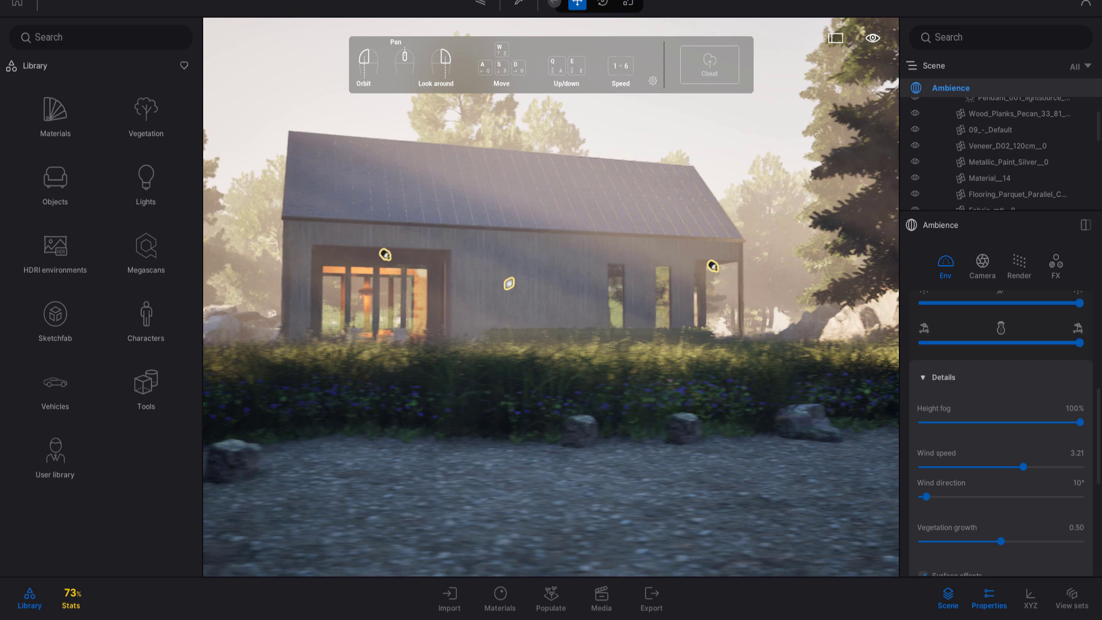
{"action": "left_click_drag", "start_coordinate": [824, 259], "coordinate": [861, 254]}
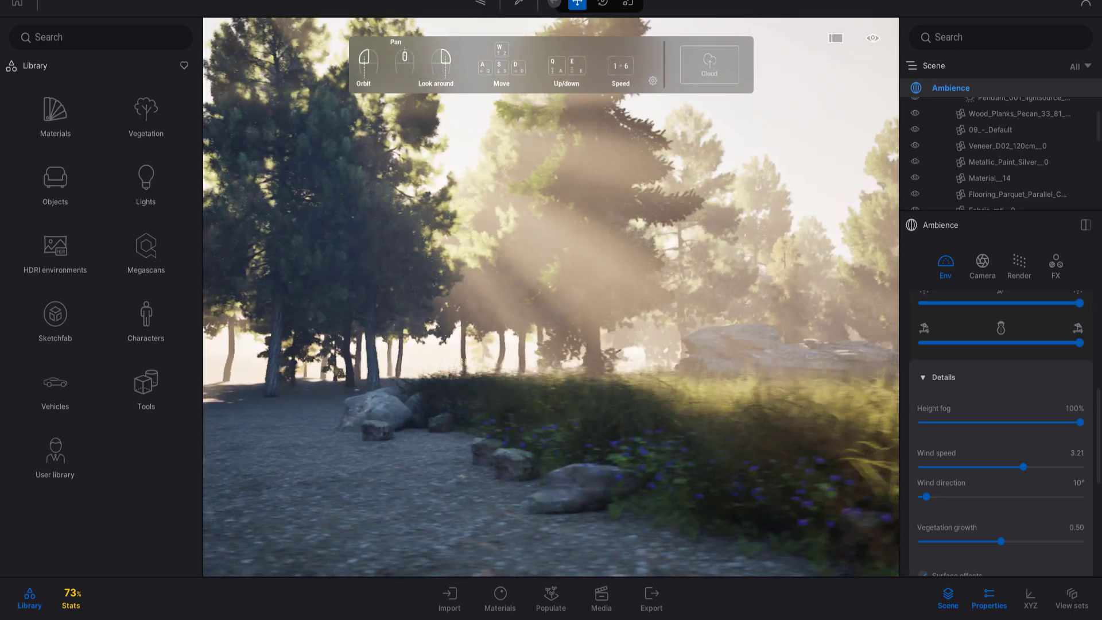
{"action": "key", "text": "d"}
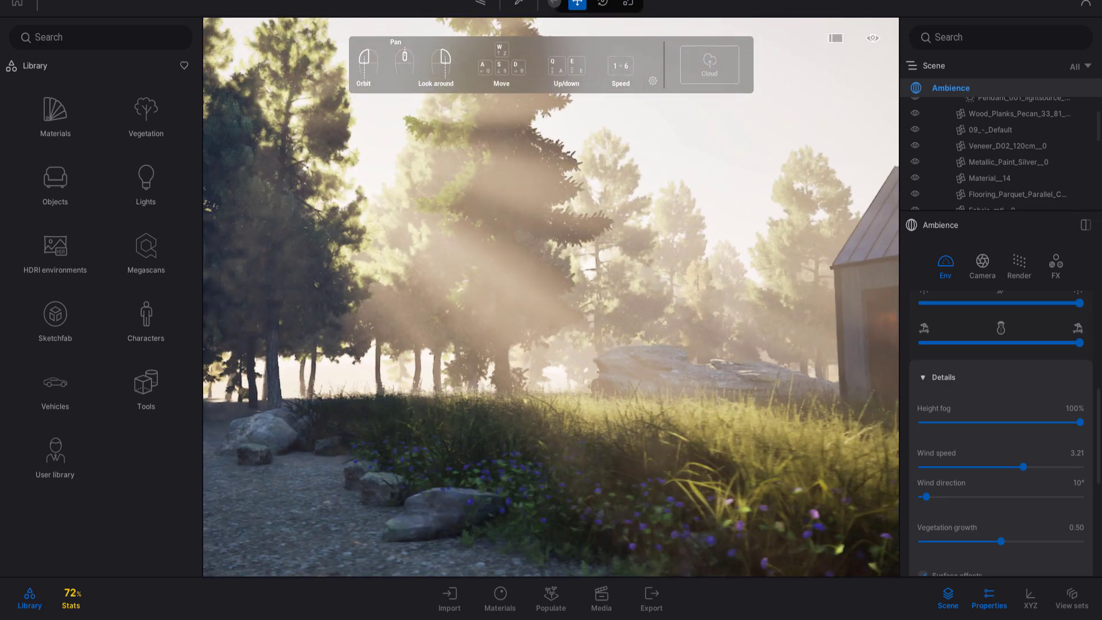
{"action": "left_click_drag", "start_coordinate": [853, 283], "coordinate": [893, 275]}
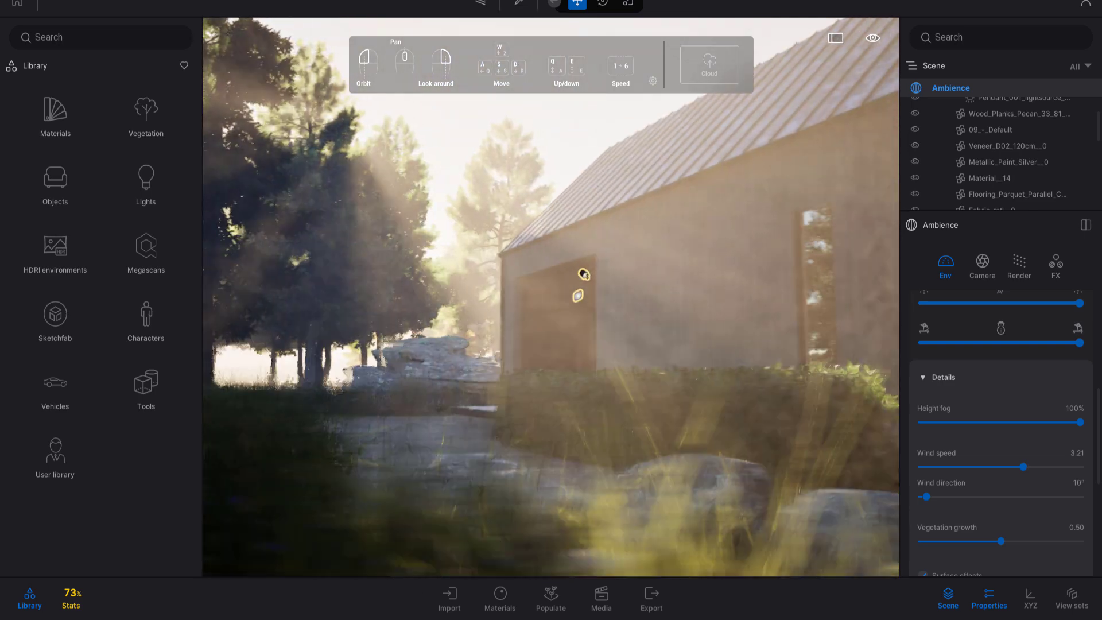
{"action": "key", "text": "w"}
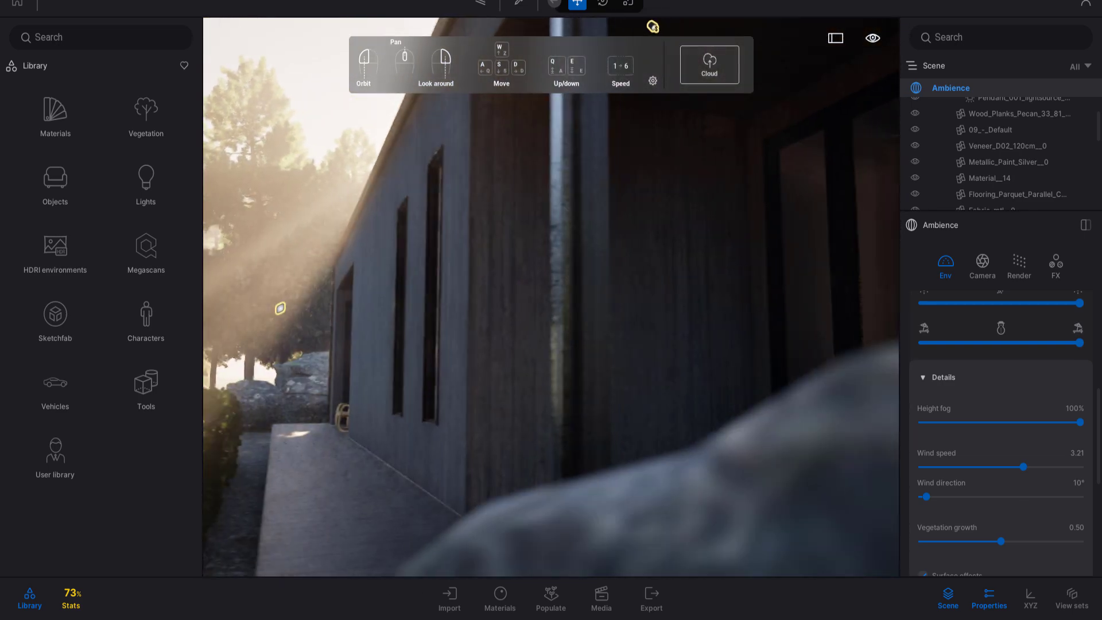
{"action": "key", "text": "a"}
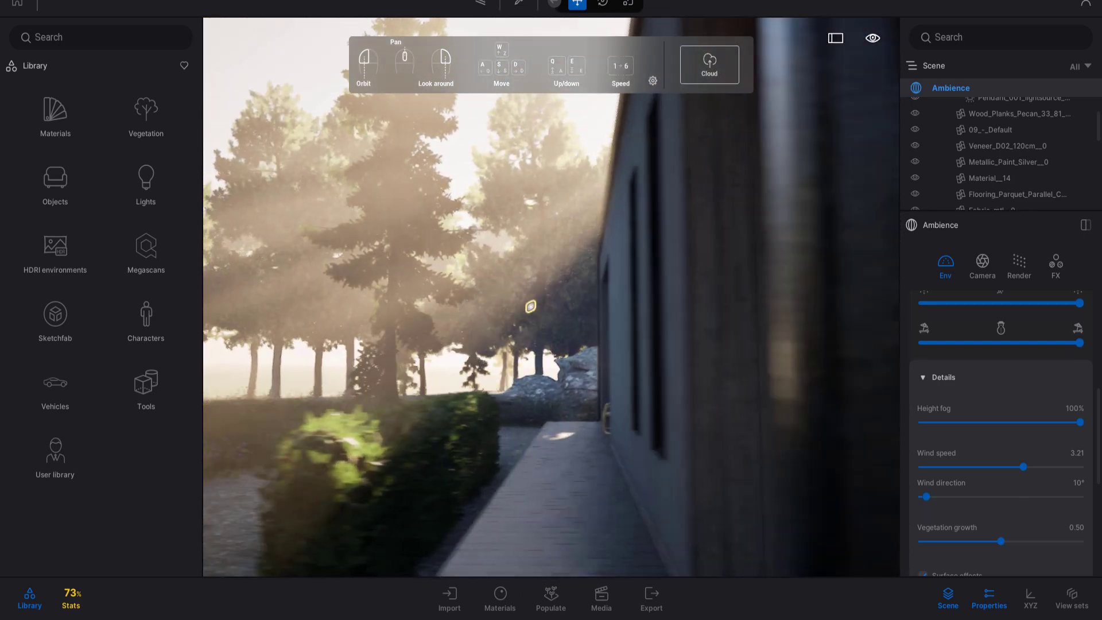
{"action": "mouse_move", "coordinate": [530, 306]}
{"action": "left_mouse_down"}
{"action": "mouse_move", "coordinate": [741, 260]}
{"action": "mouse_move", "coordinate": [499, 141]}
{"action": "mouse_move", "coordinate": [762, 86]}
{"action": "left_mouse_up"}
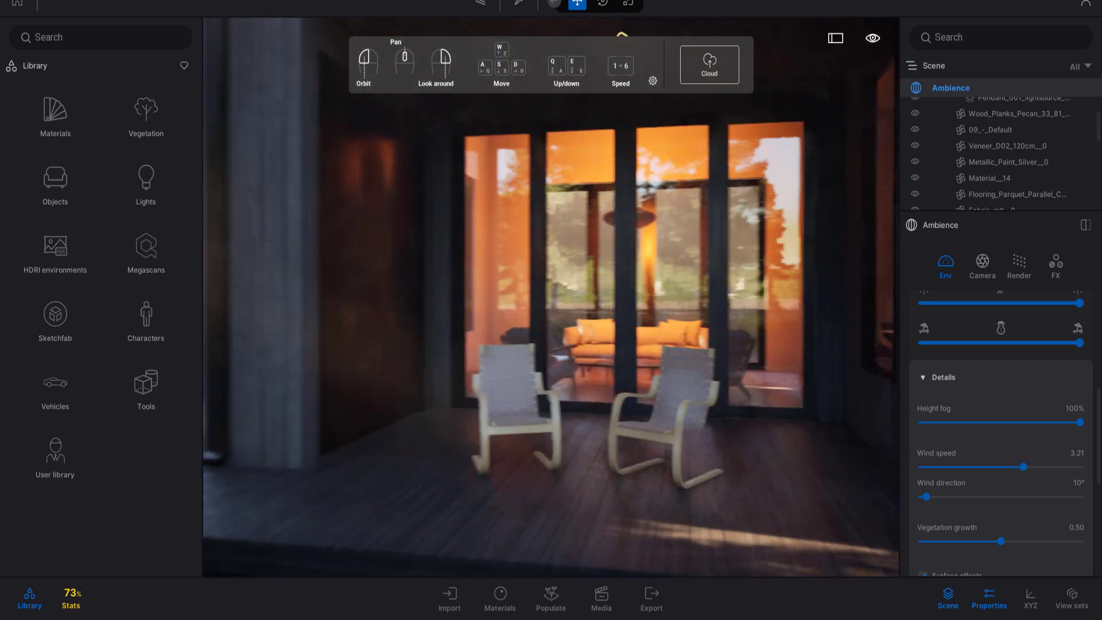
Step: Walk past the porch chairs to the glass doors, then back out to frame the porch
{"action": "key", "text": "w"}
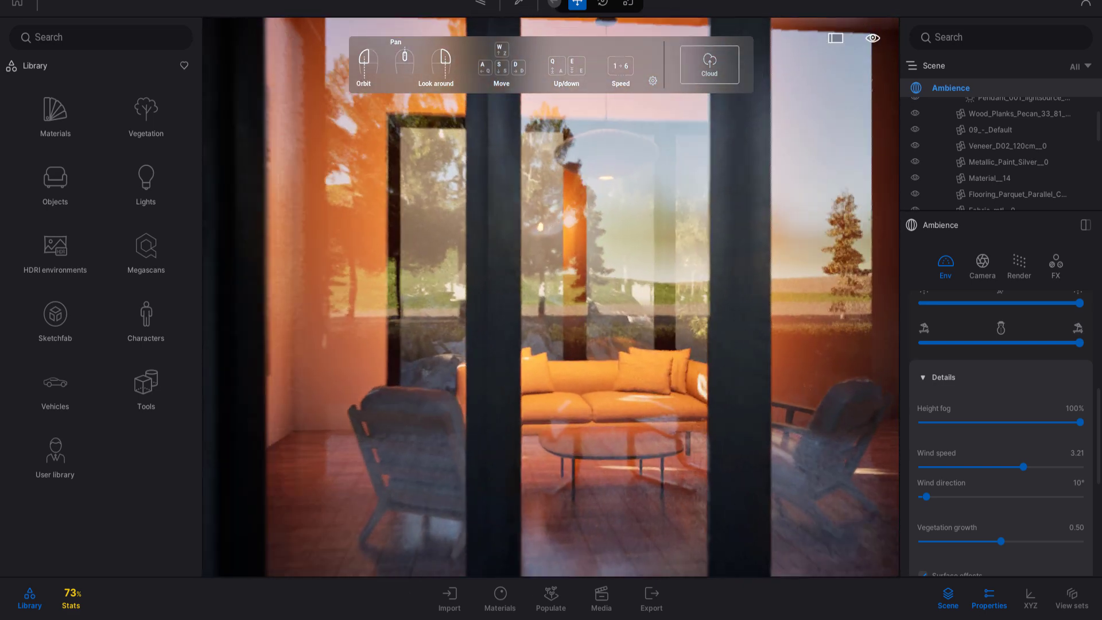
{"action": "key", "text": "w"}
{"action": "key", "text": "a"}
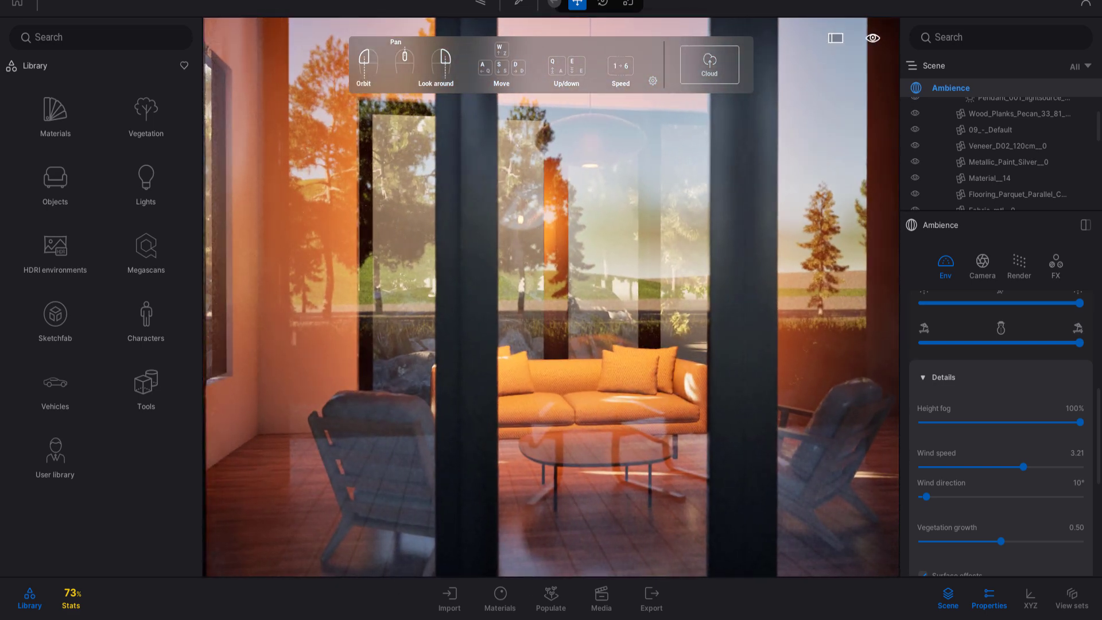
{"action": "key", "text": "s"}
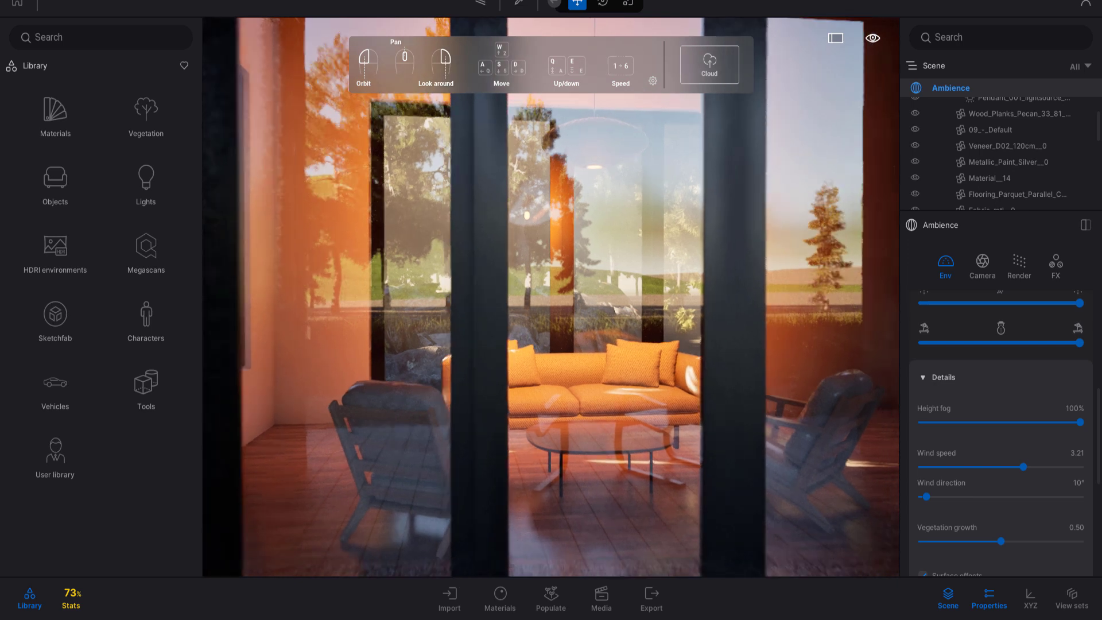
{"action": "key", "text": "s"}
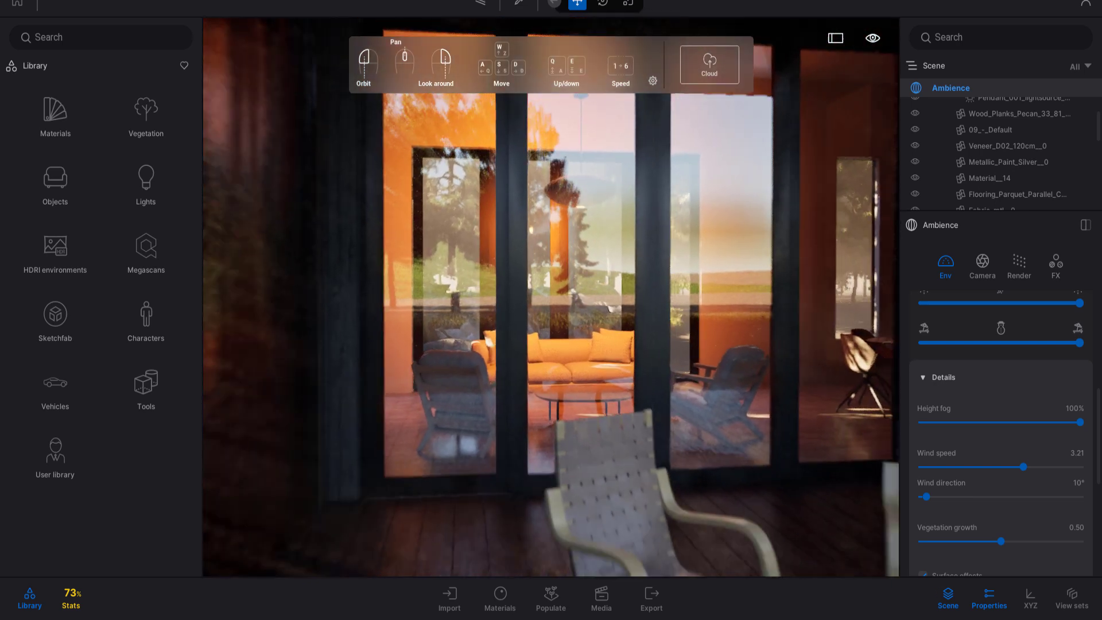
{"action": "key", "text": "s"}
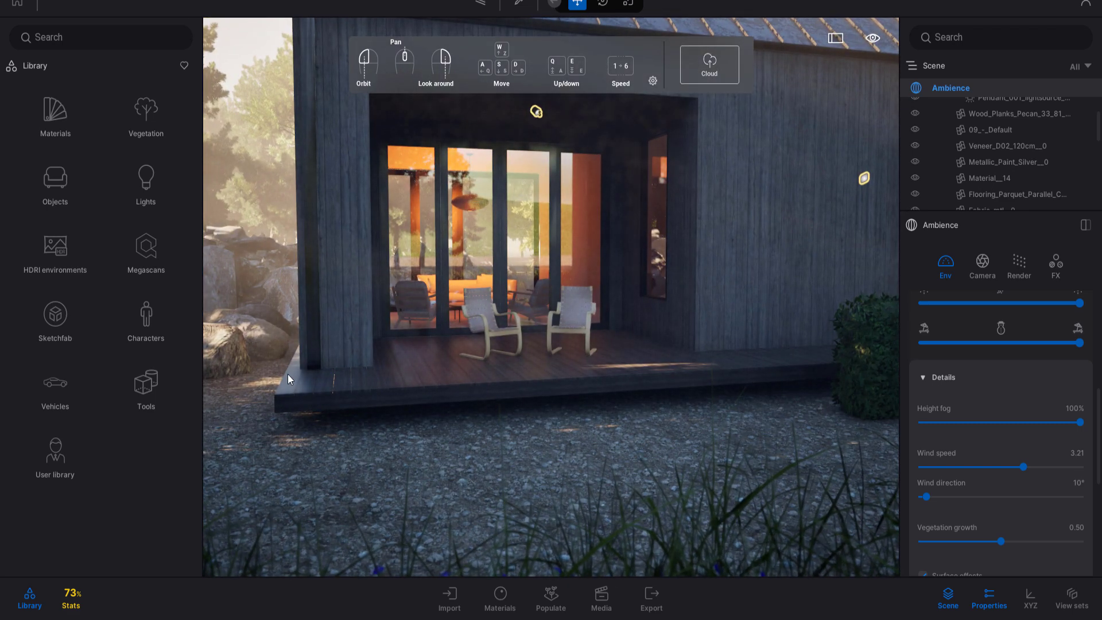
{"action": "key", "text": "a"}
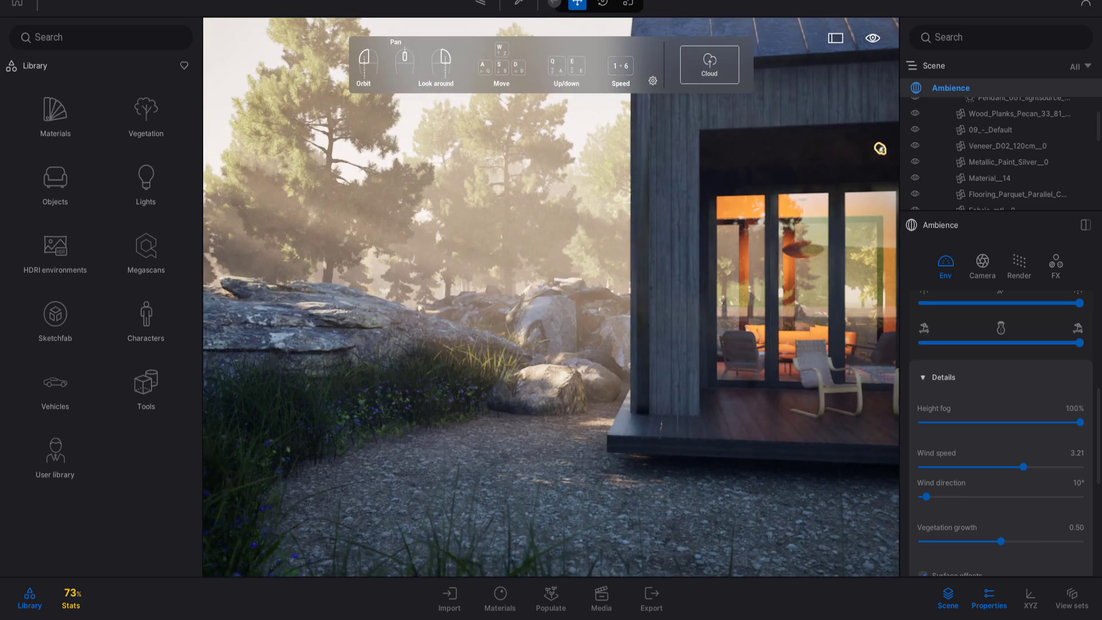
{"action": "key", "text": "w"}
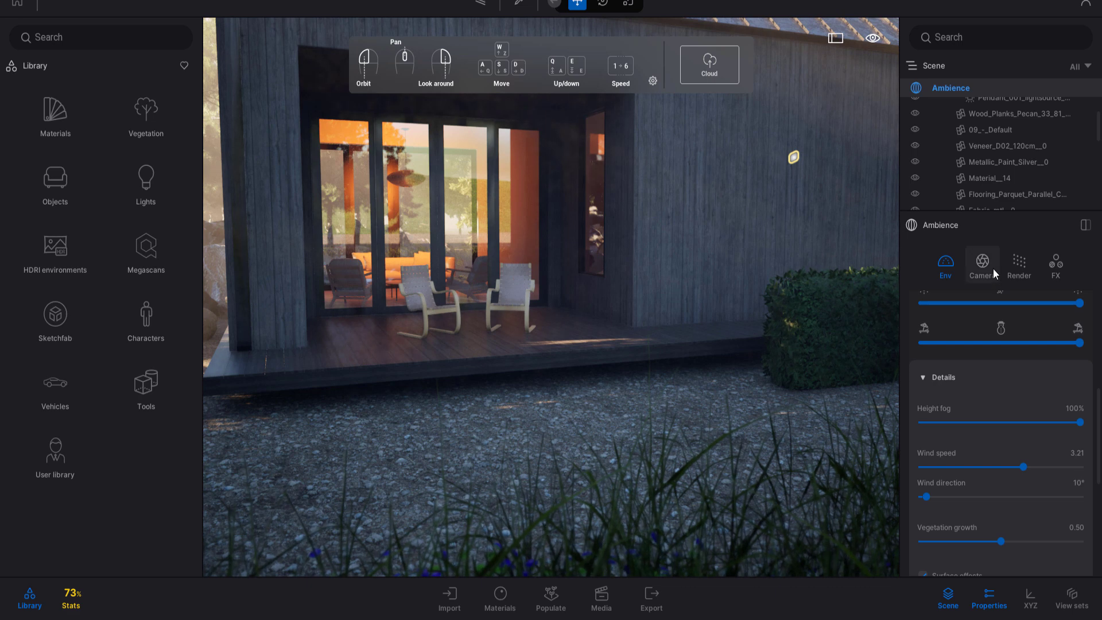
Step: Compare Standard global illumination while orbiting, then restore Lumen and view the cabin's long side
{"action": "left_click", "coordinate": [1018, 266]}
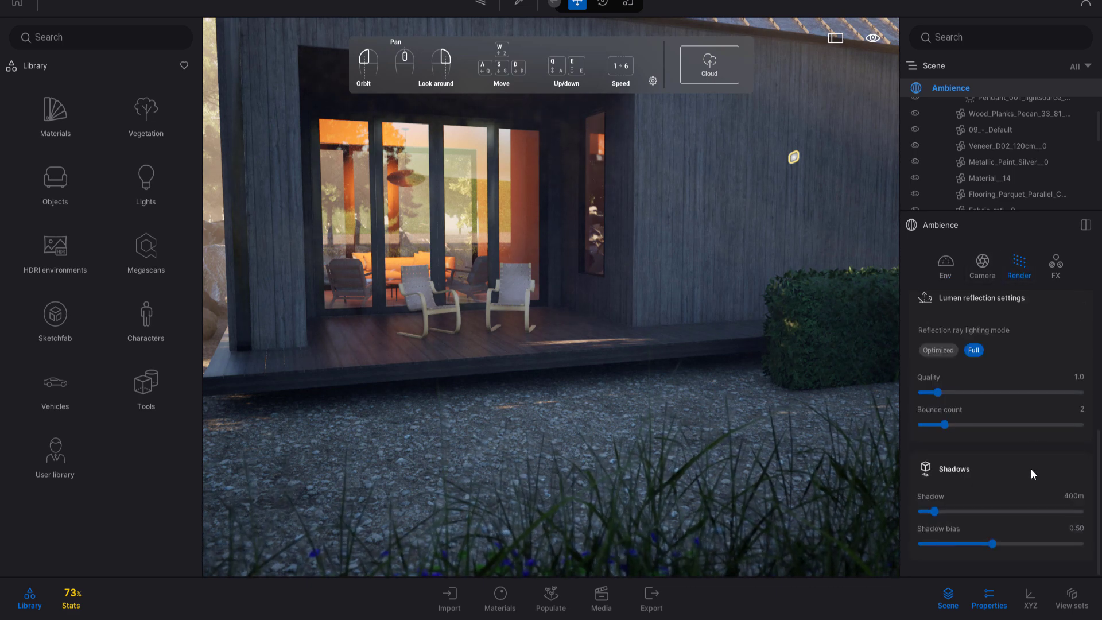
{"action": "scroll", "coordinate": [1001, 363], "scroll_direction": "up", "scroll_amount": 3}
{"action": "left_click", "coordinate": [928, 343]}
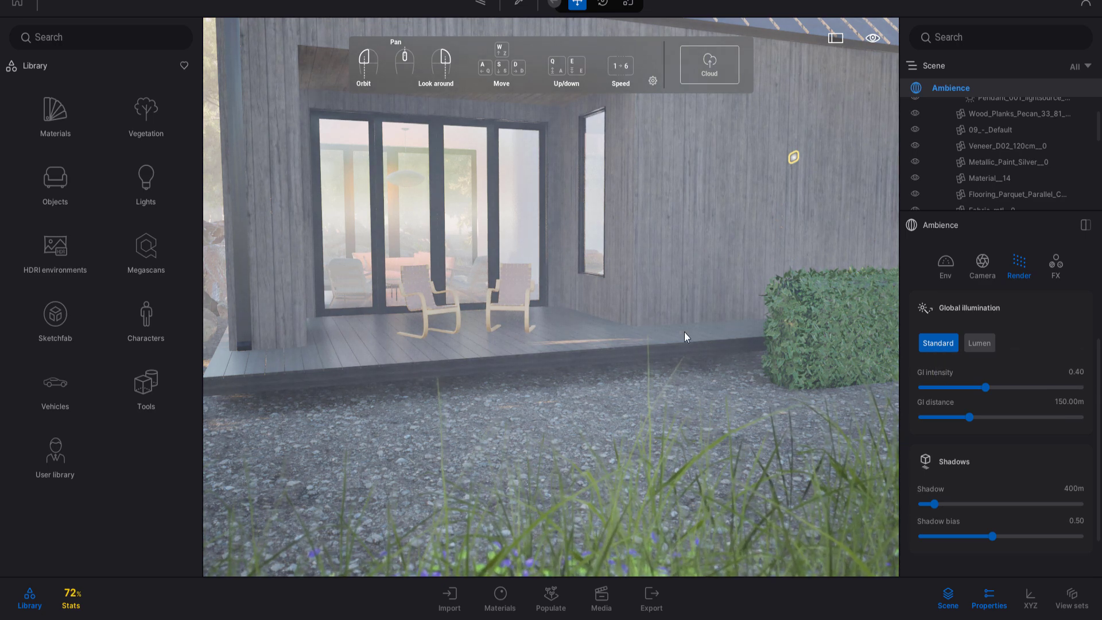
{"action": "mouse_move", "coordinate": [704, 338]}
{"action": "left_mouse_down"}
{"action": "mouse_move", "coordinate": [861, 345]}
{"action": "mouse_move", "coordinate": [631, 345]}
{"action": "mouse_move", "coordinate": [861, 367]}
{"action": "left_mouse_up"}
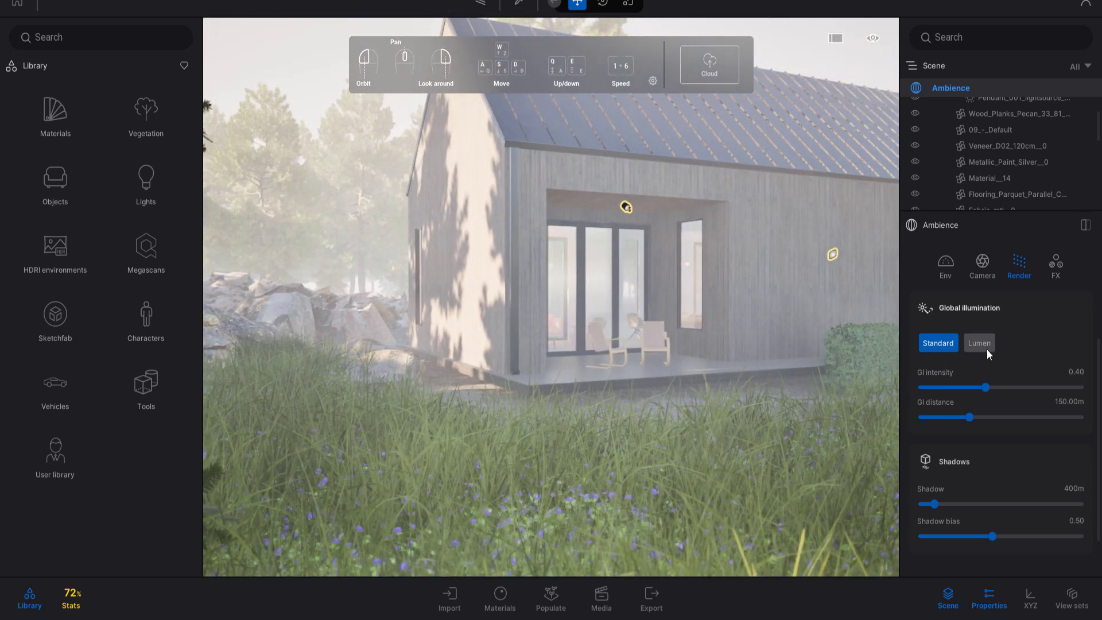
{"action": "left_click", "coordinate": [983, 342]}
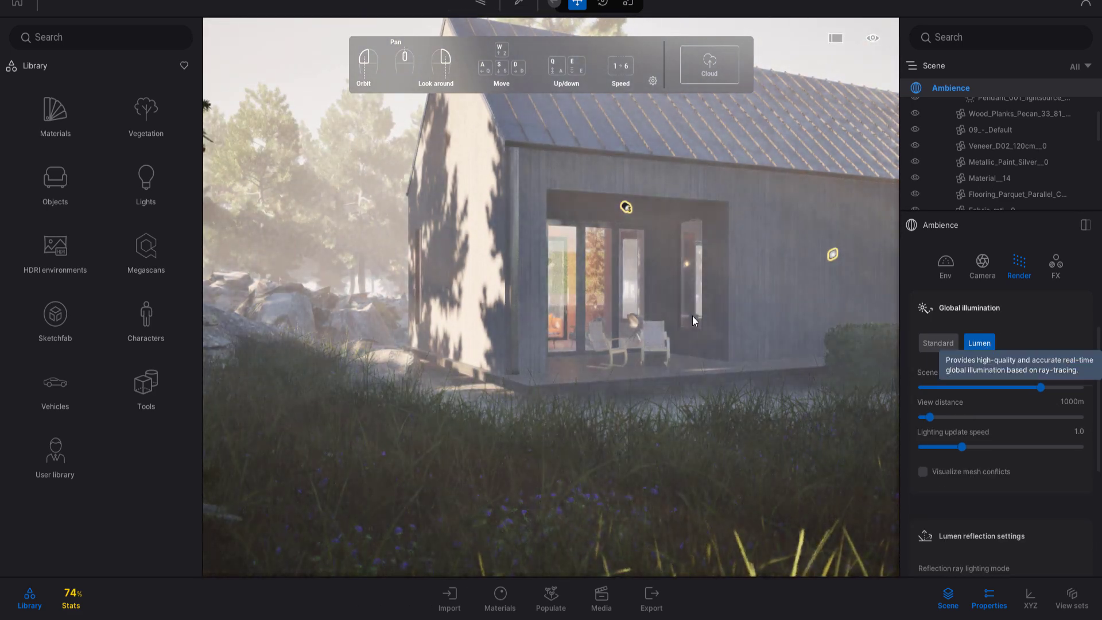
{"action": "left_click_drag", "start_coordinate": [624, 305], "coordinate": [462, 307]}
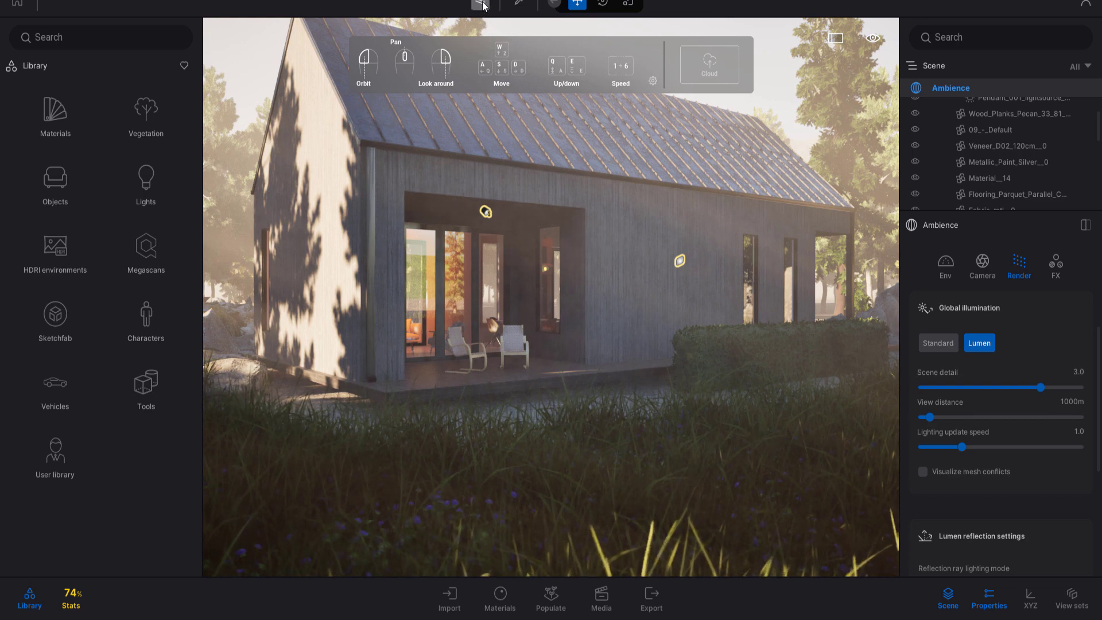
Step: Preview path tracing, return to real-time Lumen, and frame the cabin behind the foreground grass
{"action": "key", "text": "ctrl+p"}
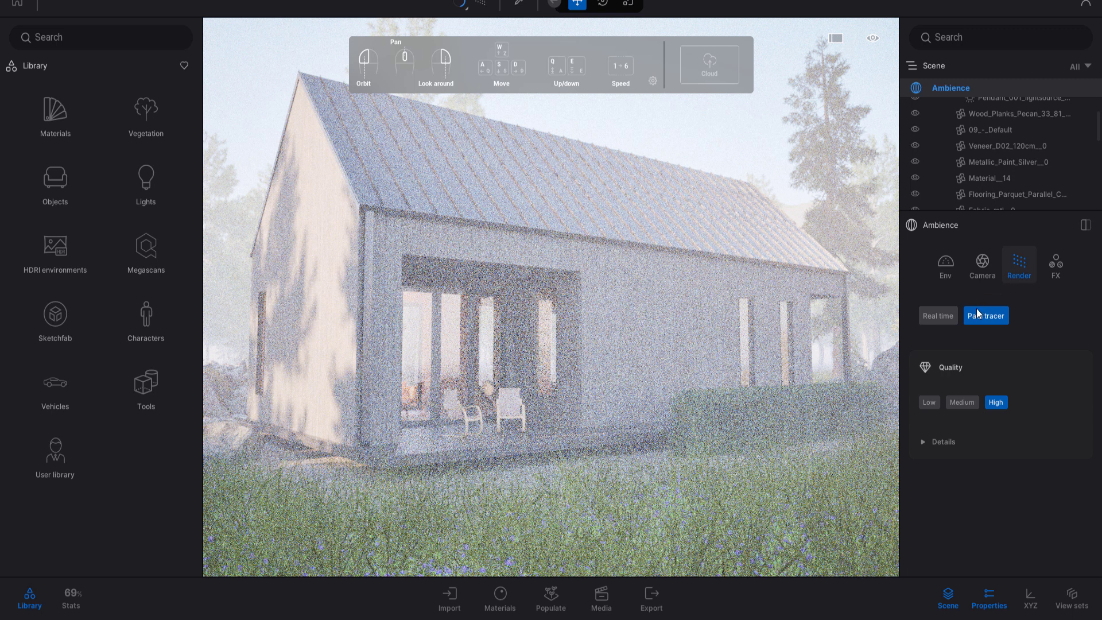
{"action": "left_click", "coordinate": [942, 317]}
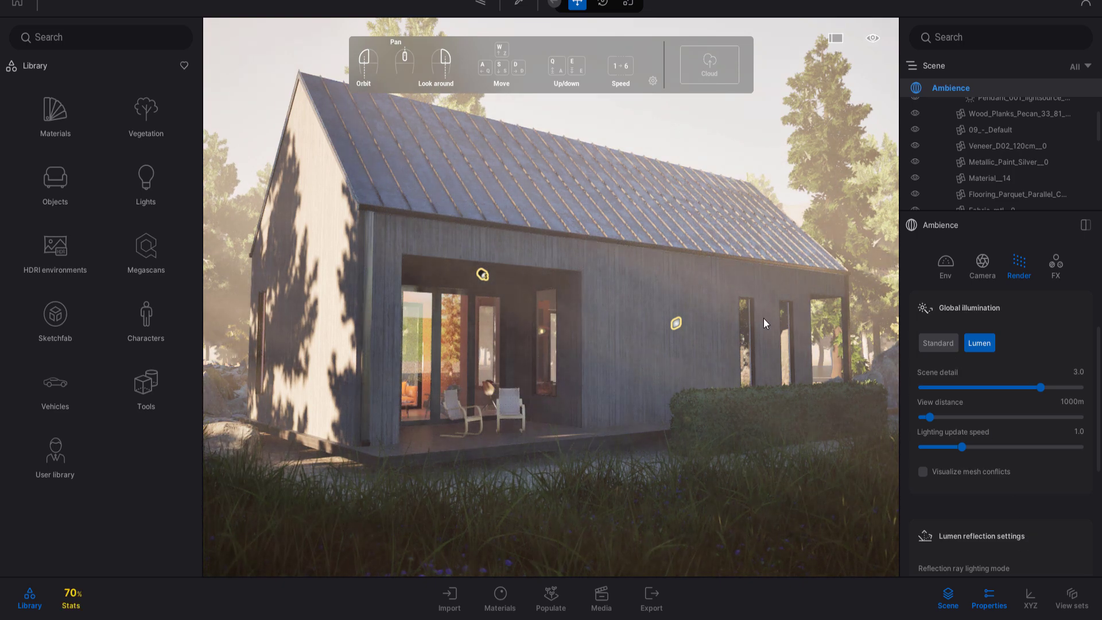
{"action": "right_click_drag", "start_coordinate": [763, 318], "coordinate": [879, 310]}
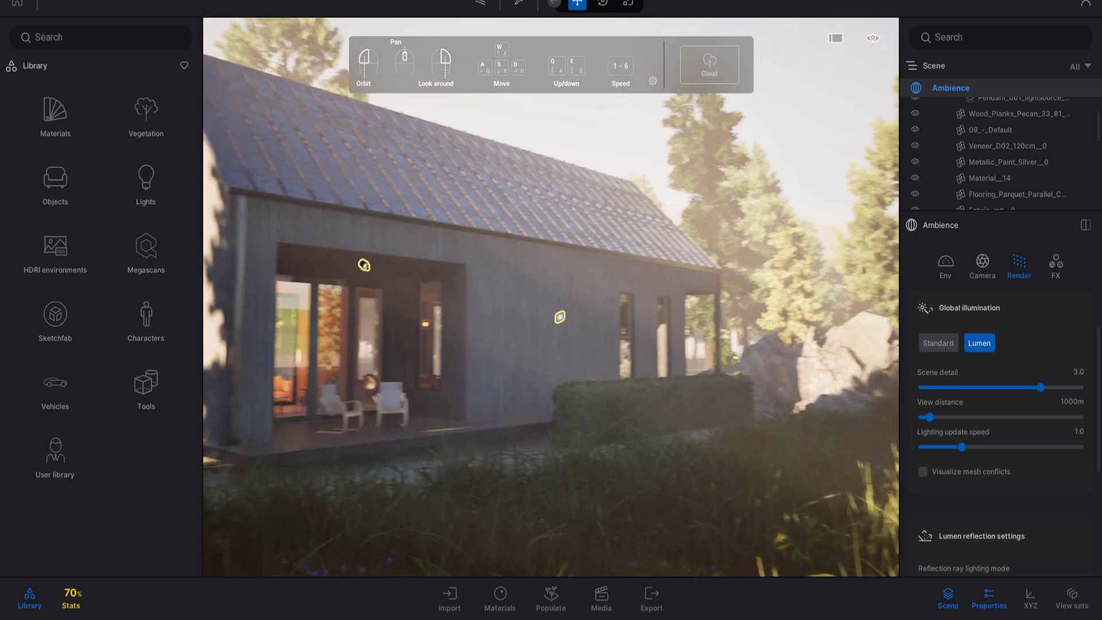
{"action": "key", "text": "s"}
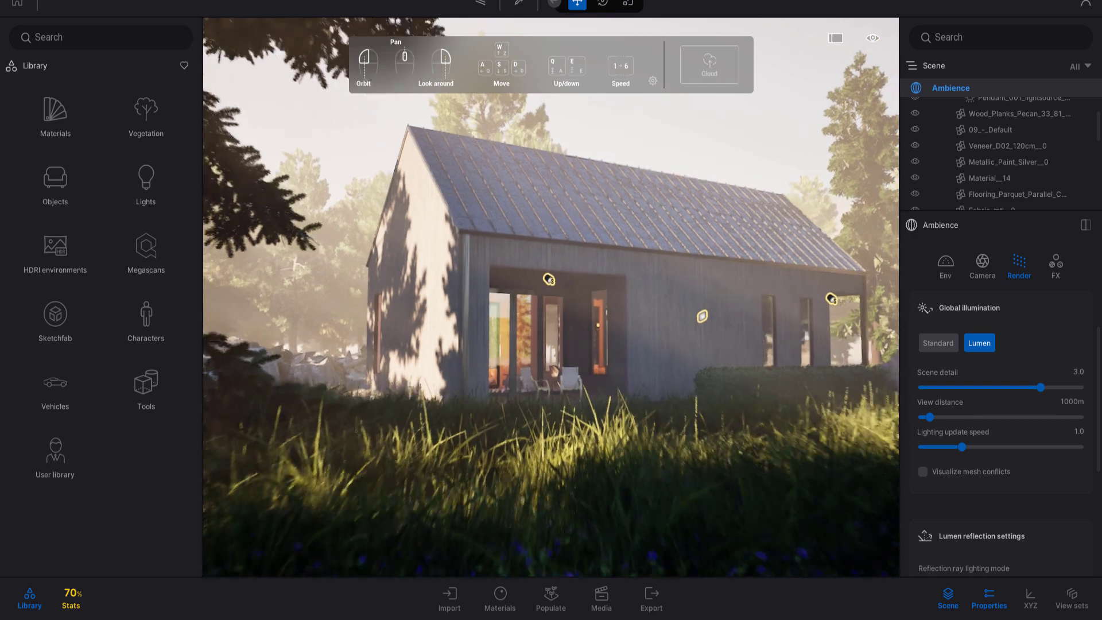
{"action": "key", "text": "q"}
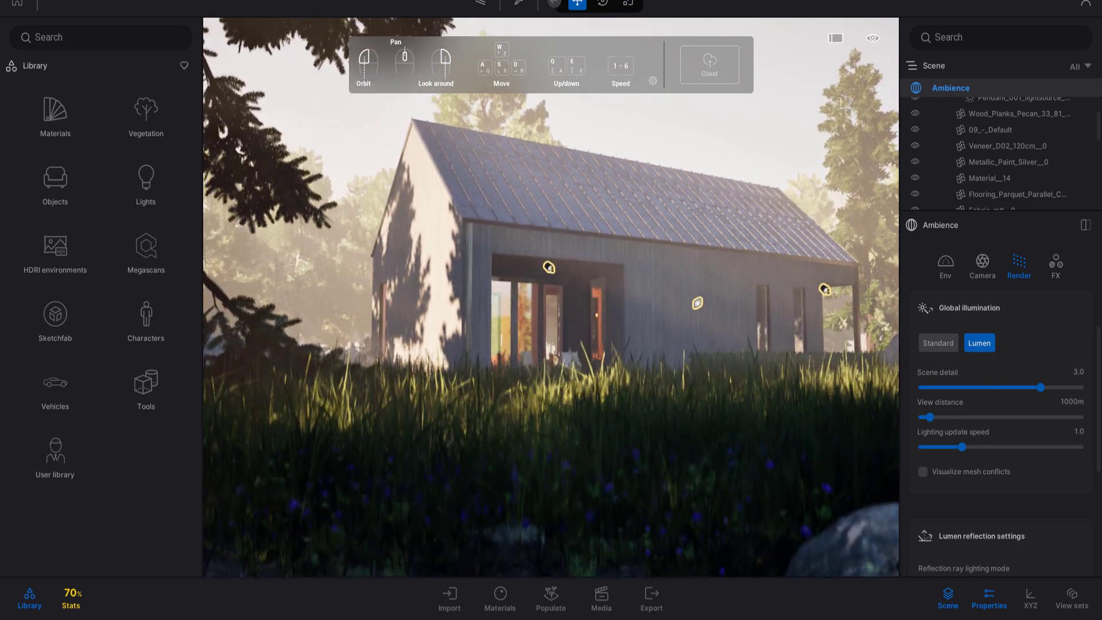
{"action": "left_click", "coordinate": [484, 6]}
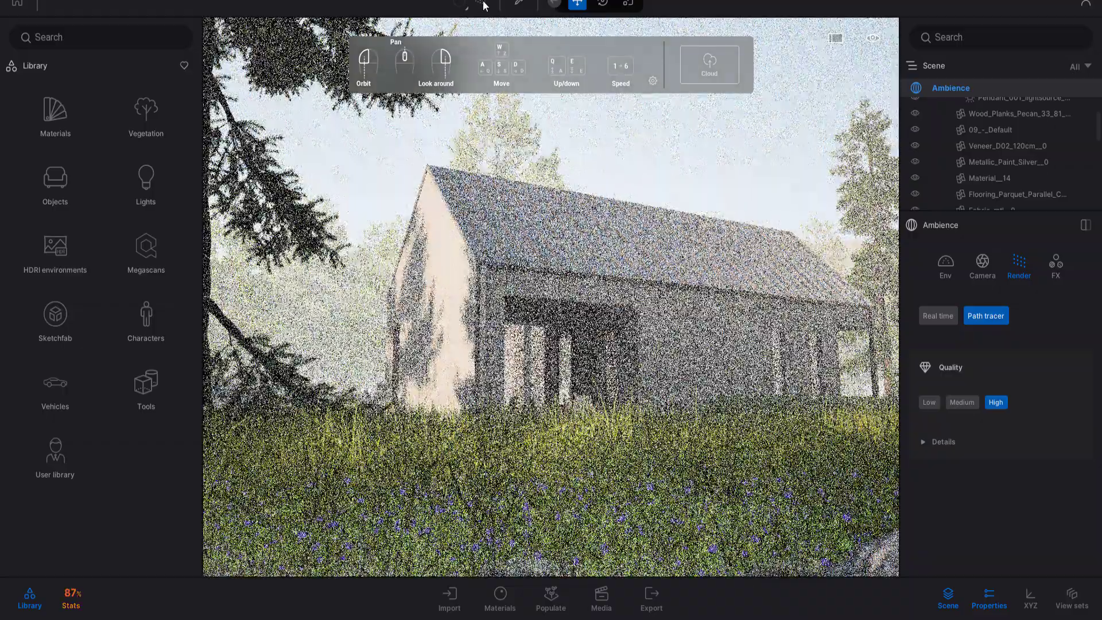
{"action": "left_click", "coordinate": [484, 6]}
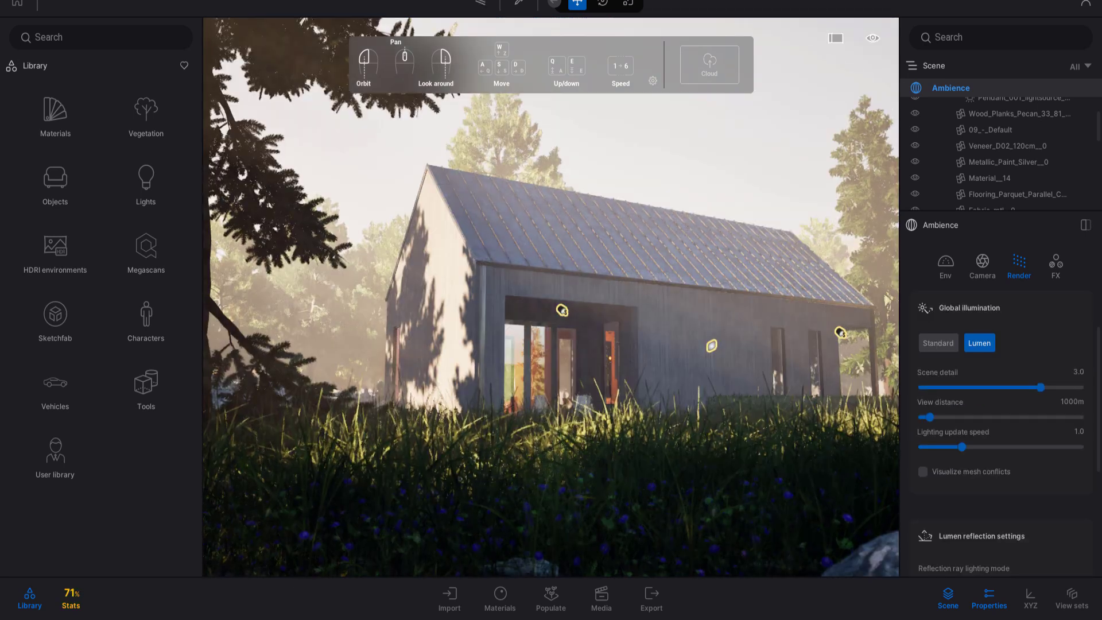
Step: Reposition the camera by the gable end, then open and play Video3 in media mode
{"action": "key", "text": "d"}
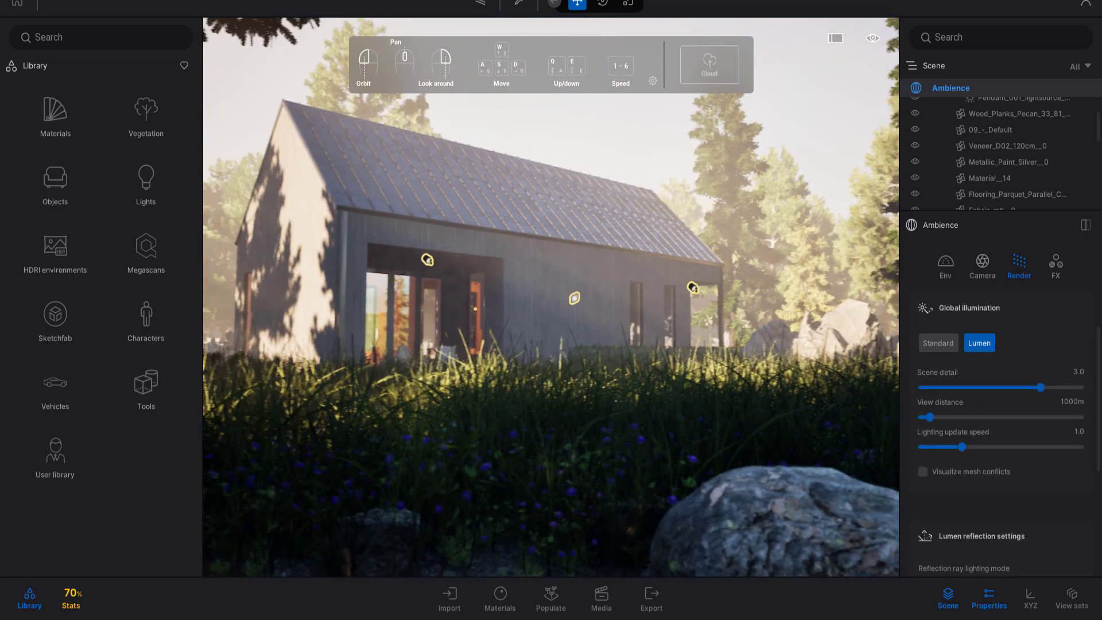
{"action": "key", "text": "w"}
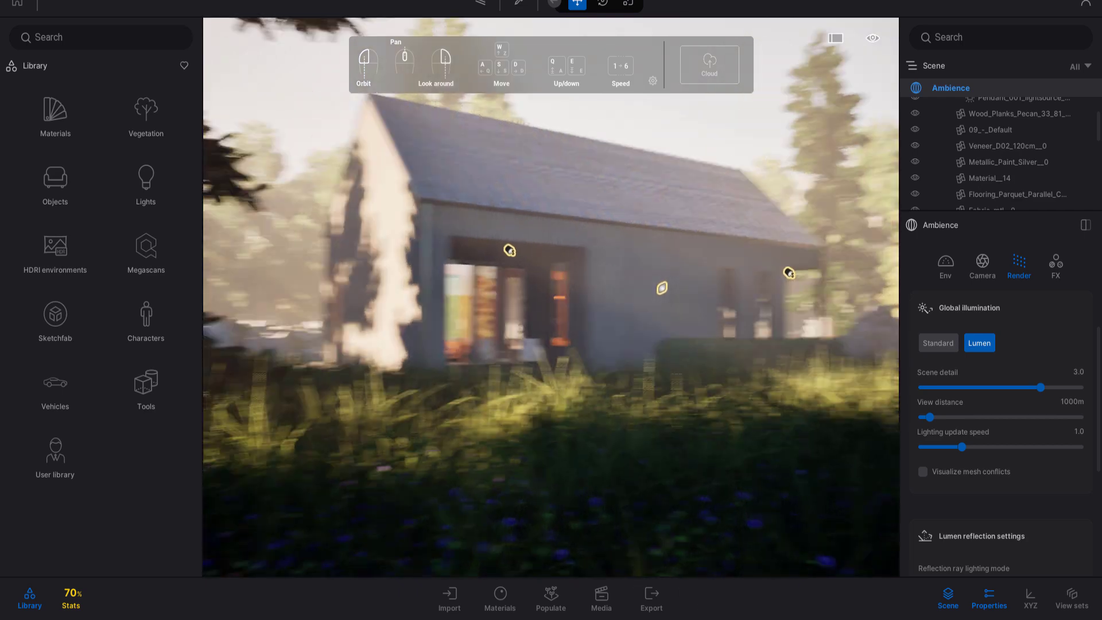
{"action": "key", "text": "s"}
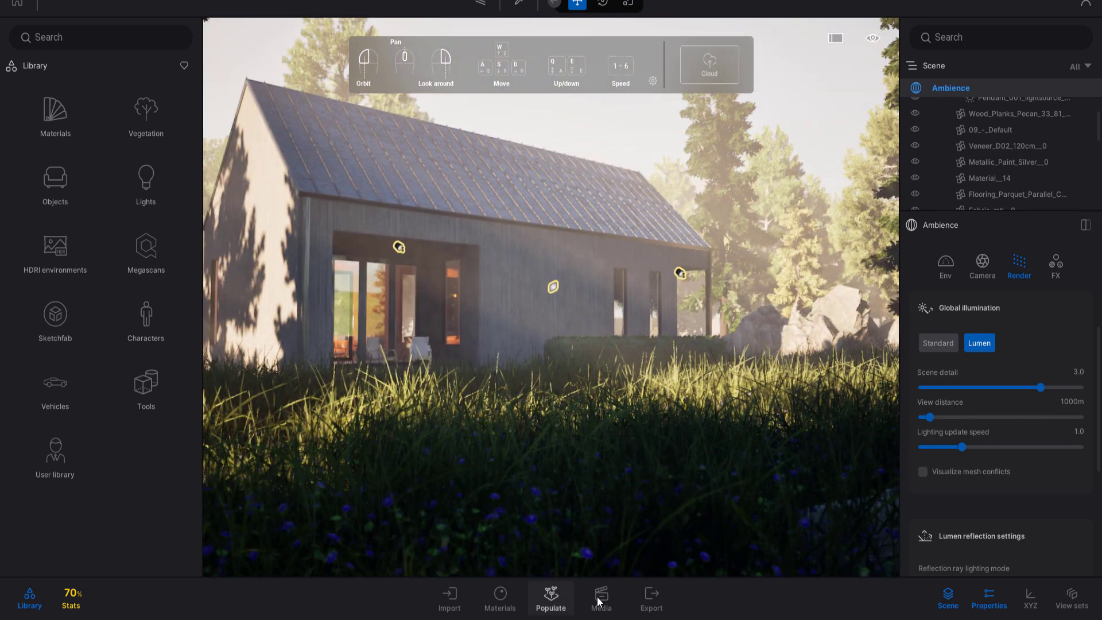
{"action": "left_click", "coordinate": [597, 600]}
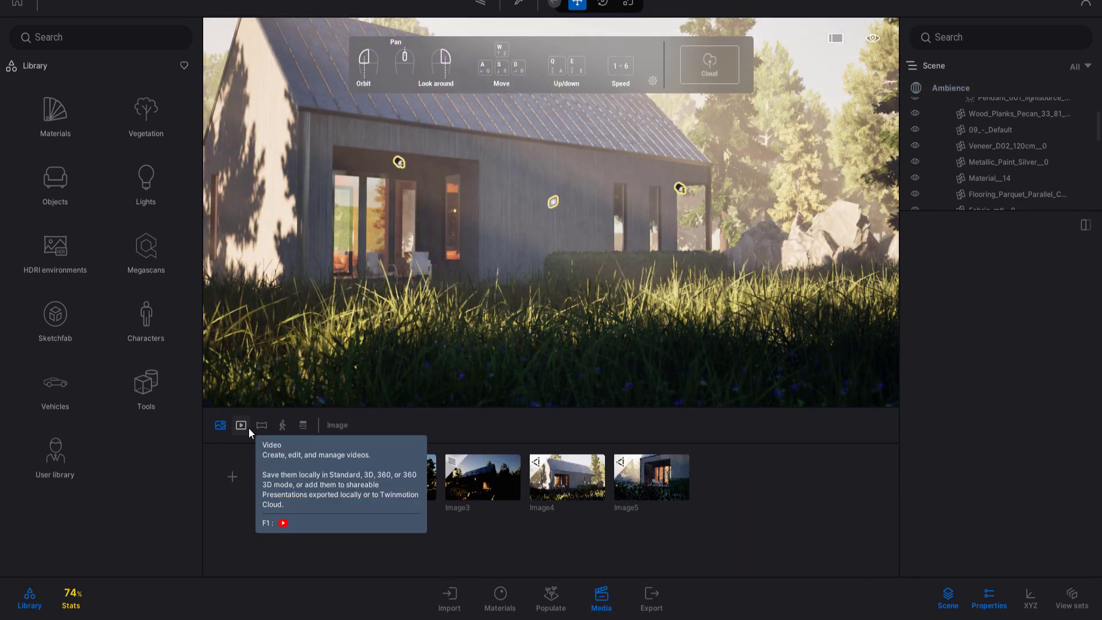
{"action": "left_click", "coordinate": [249, 428]}
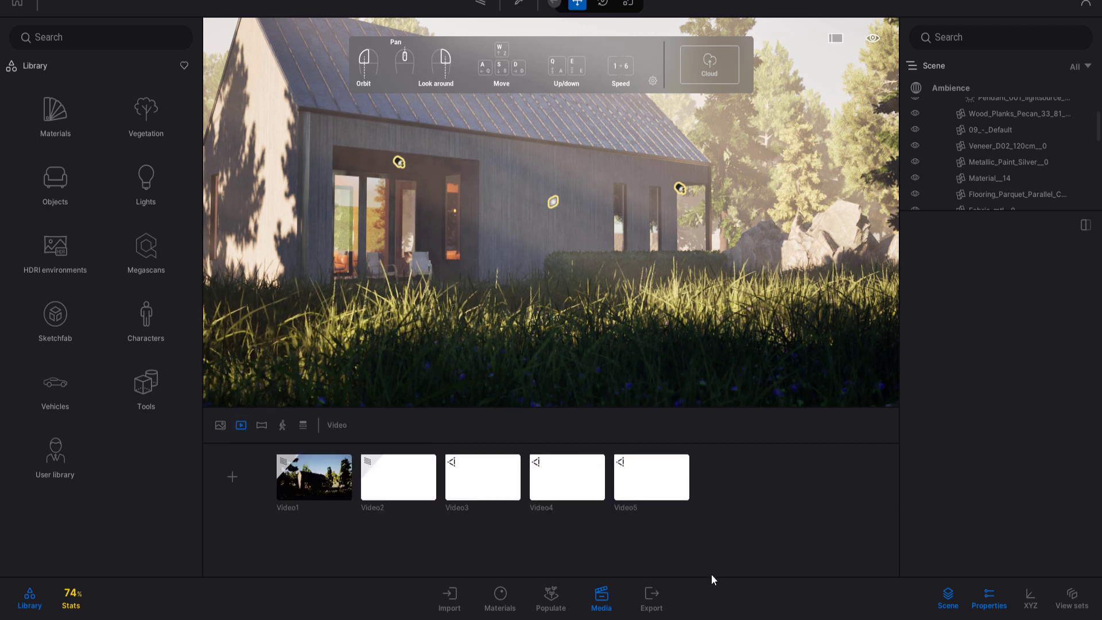
{"action": "left_click", "coordinate": [476, 474]}
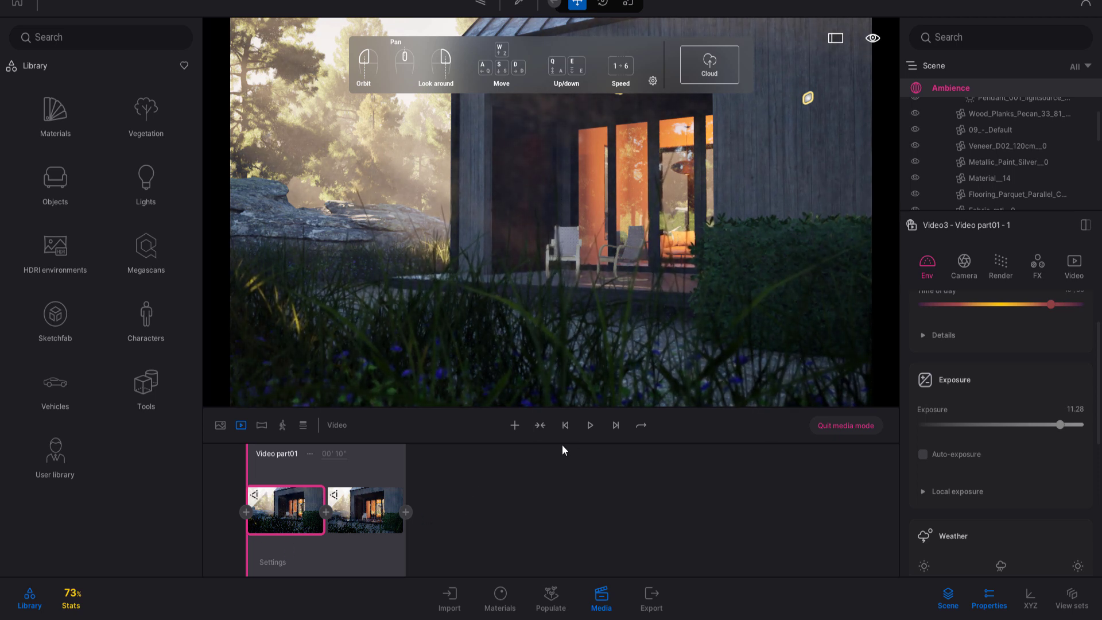
{"action": "left_click", "coordinate": [590, 425]}
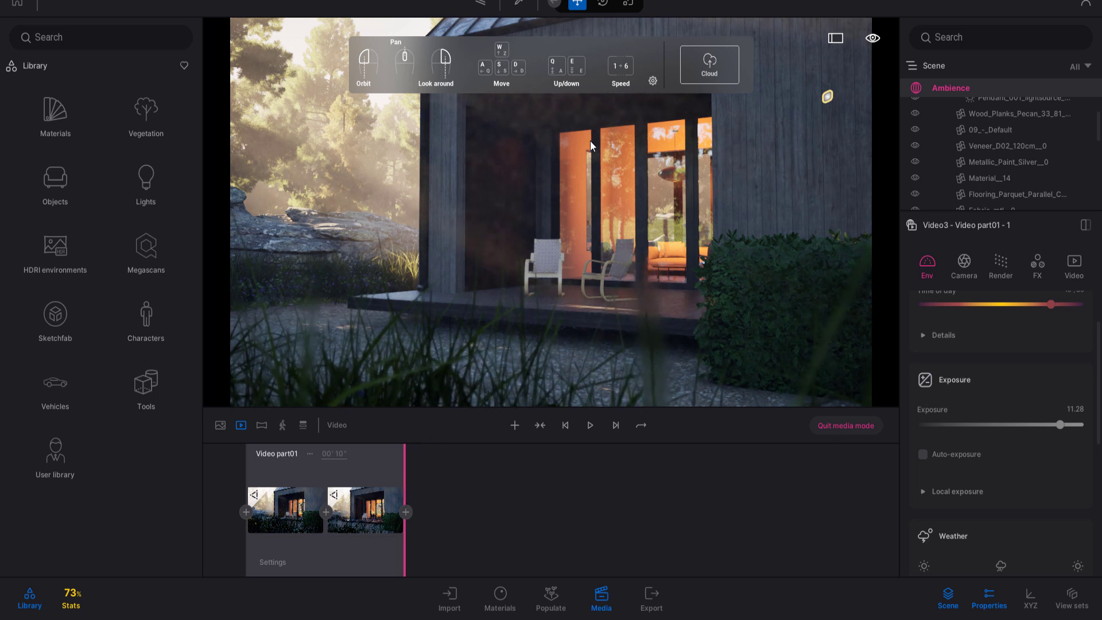
Step: Play back the Video4 and Video5 camera animations
{"action": "left_click", "coordinate": [243, 428]}
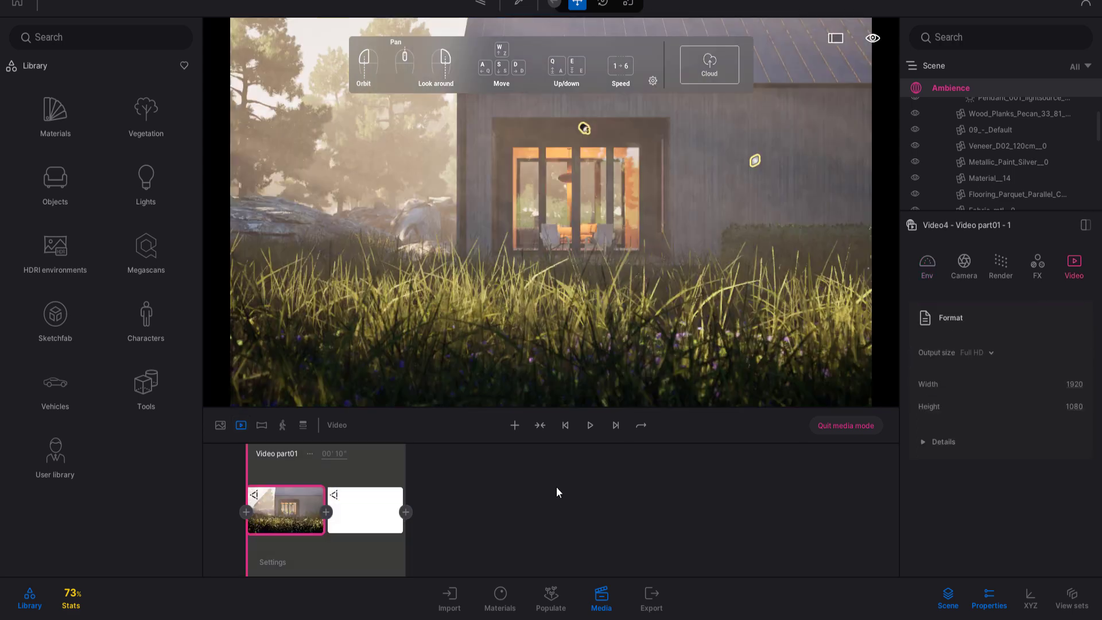
{"action": "left_click", "coordinate": [591, 424]}
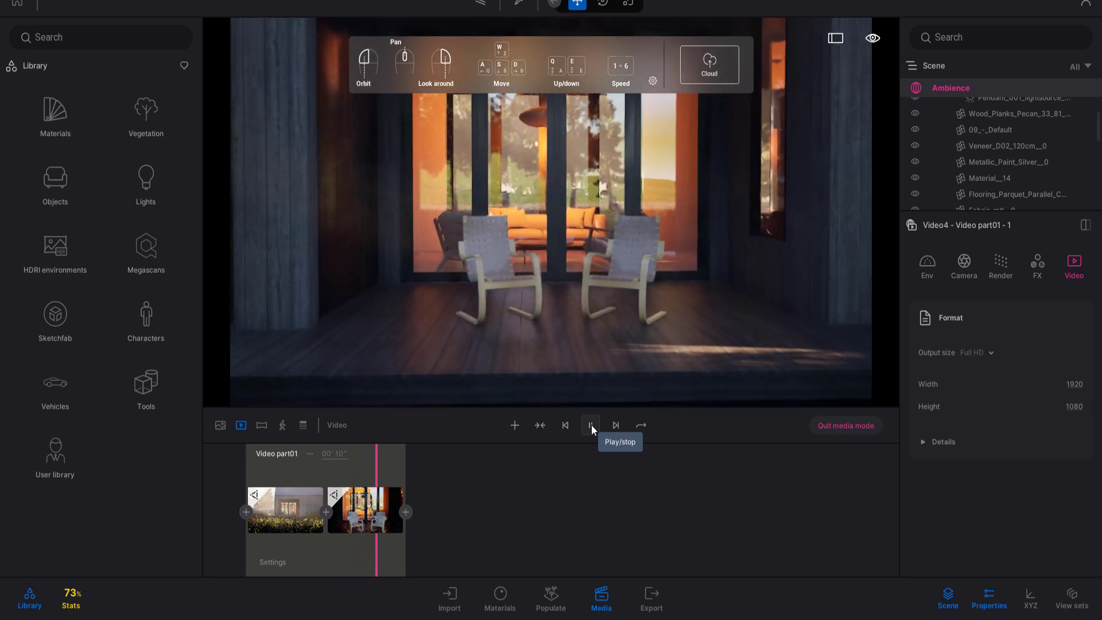
{"action": "left_click", "coordinate": [591, 425]}
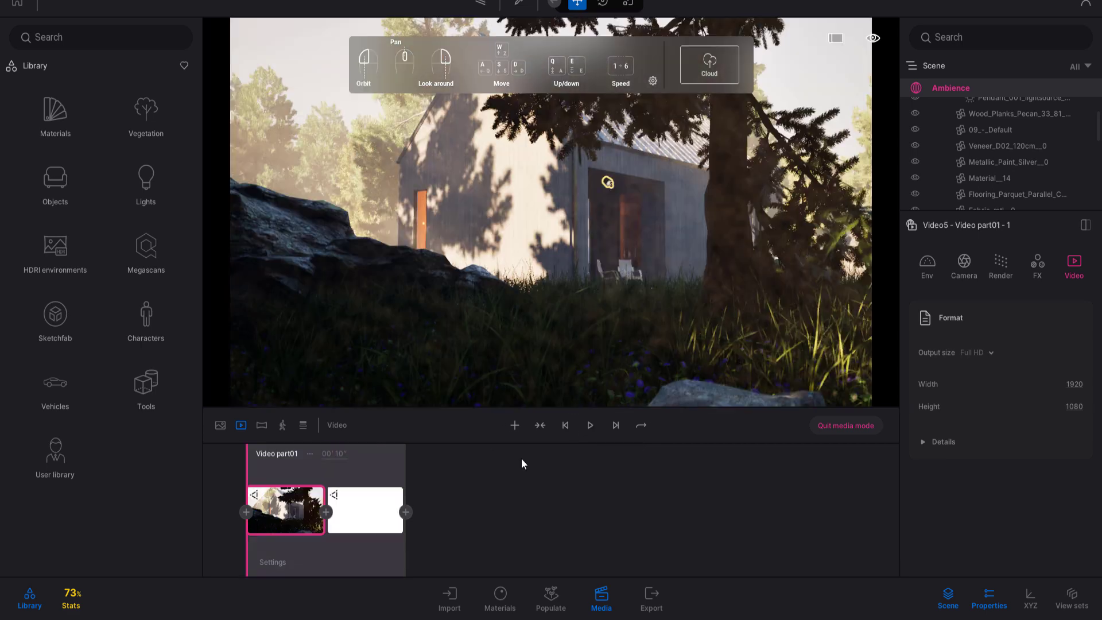
{"action": "left_click", "coordinate": [592, 425]}
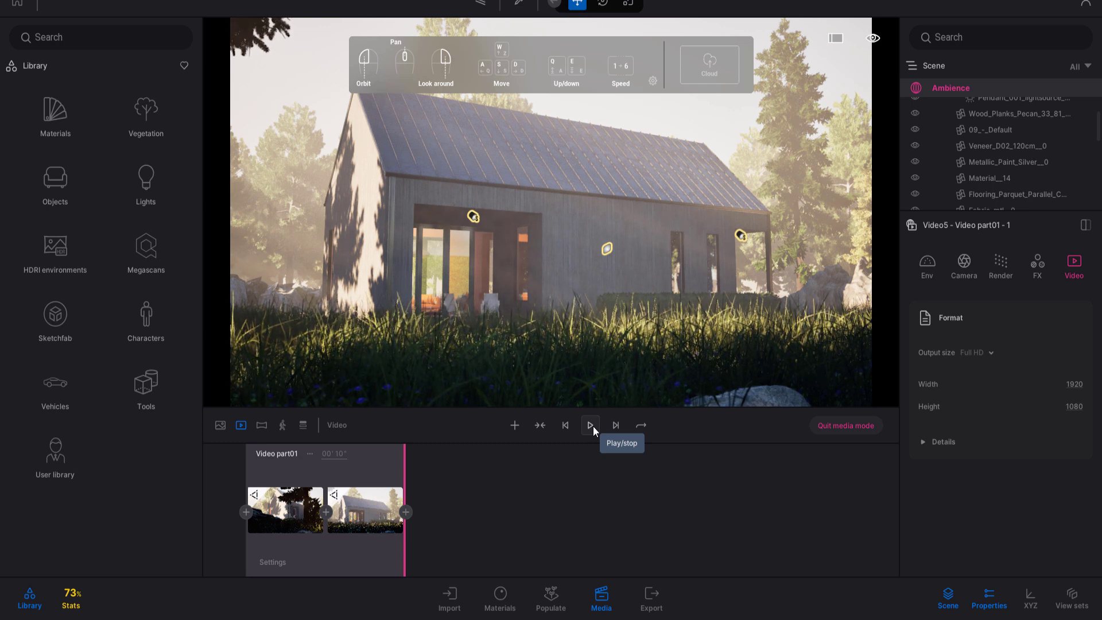
Step: Select only Video3, Video4 and Video5 for local video export, dropping Video1 and Video2
{"action": "left_click", "coordinate": [654, 600]}
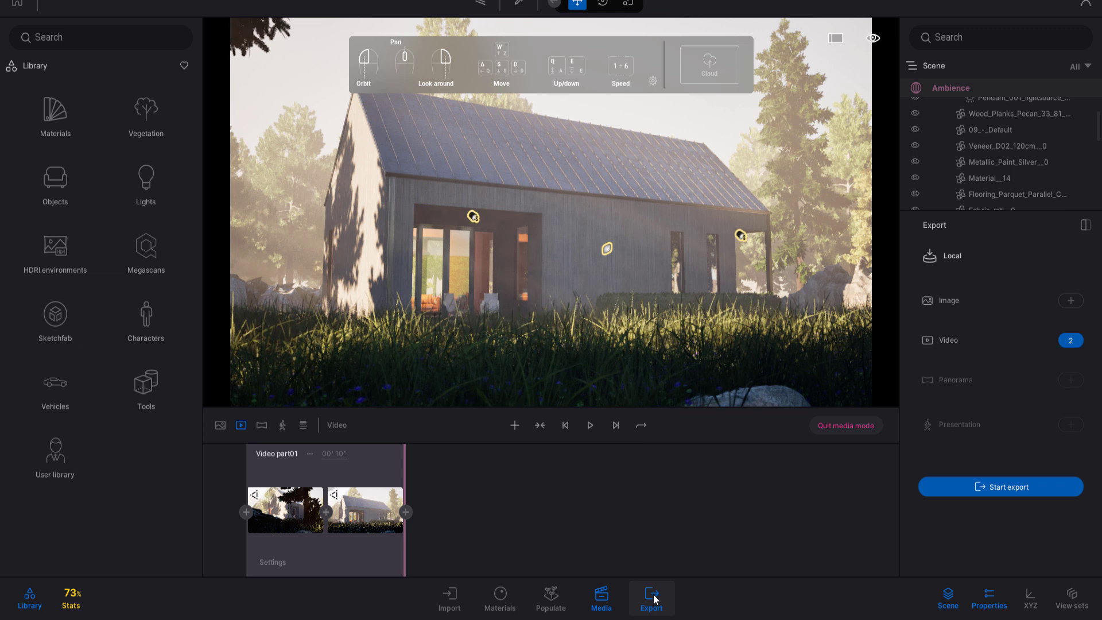
{"action": "left_click", "coordinate": [1071, 341]}
{"action": "left_click", "coordinate": [525, 288]}
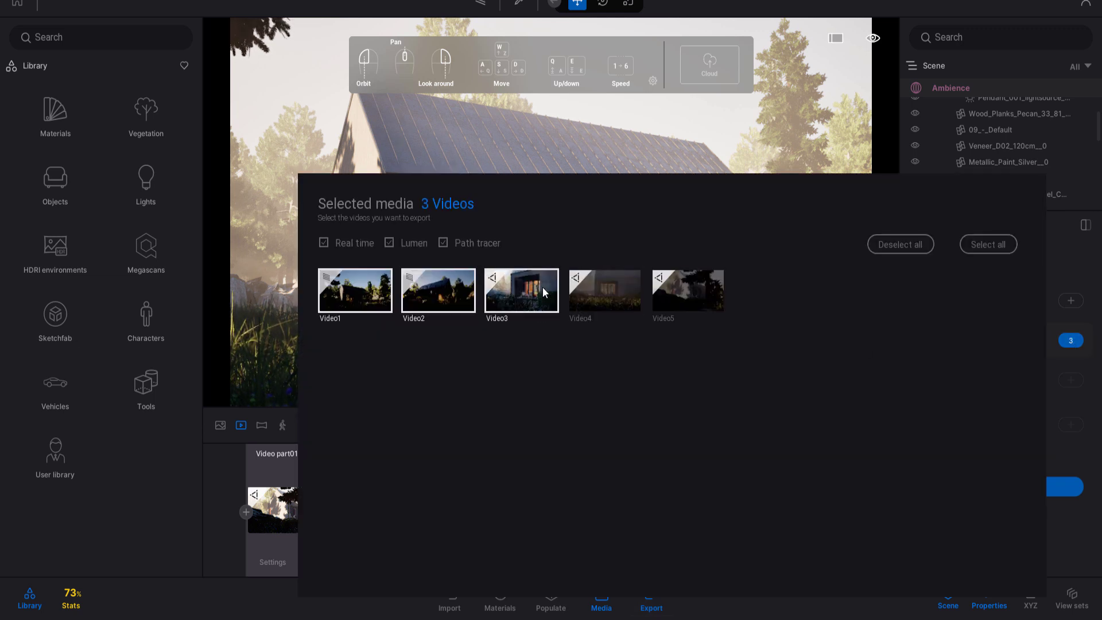
{"action": "left_click", "coordinate": [594, 287]}
{"action": "left_click", "coordinate": [656, 290]}
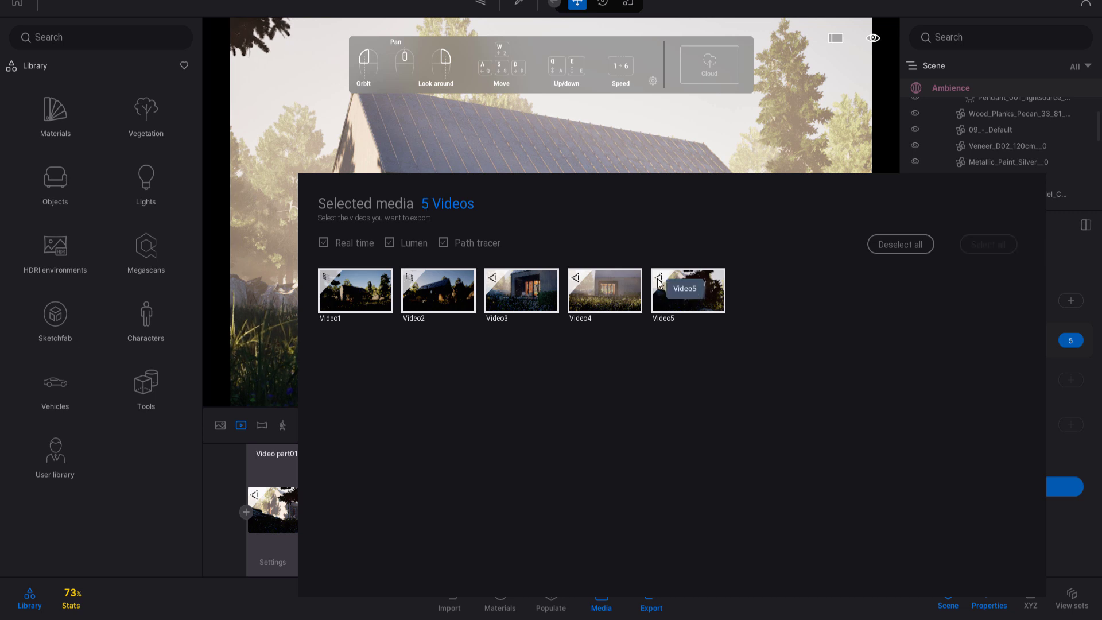
{"action": "left_click", "coordinate": [411, 290]}
{"action": "left_click", "coordinate": [355, 287]}
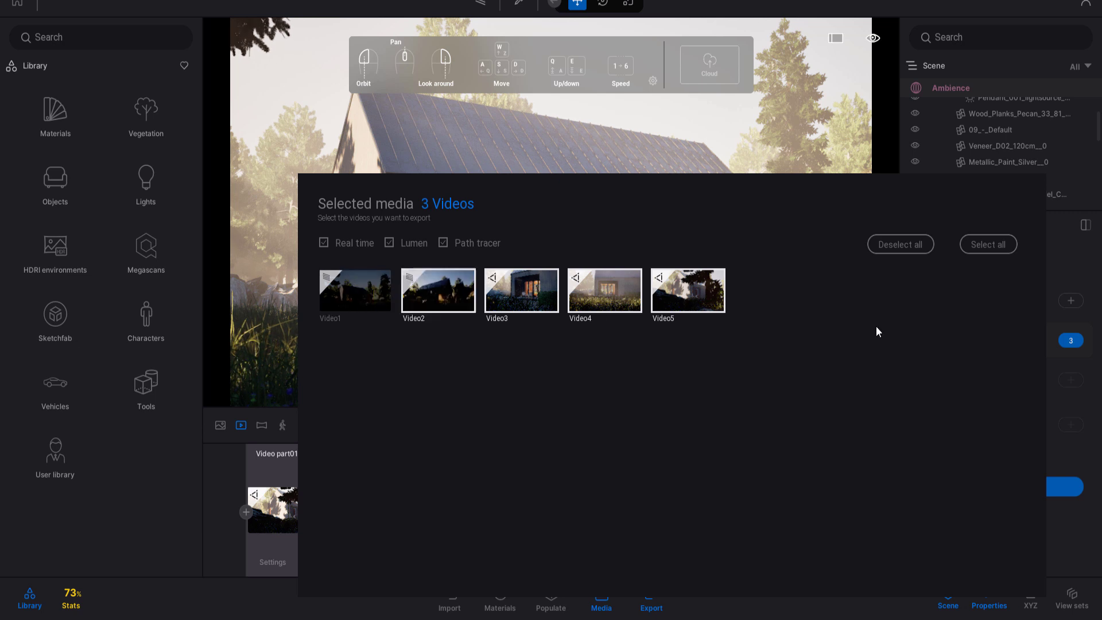
{"action": "left_click", "coordinate": [1069, 528]}
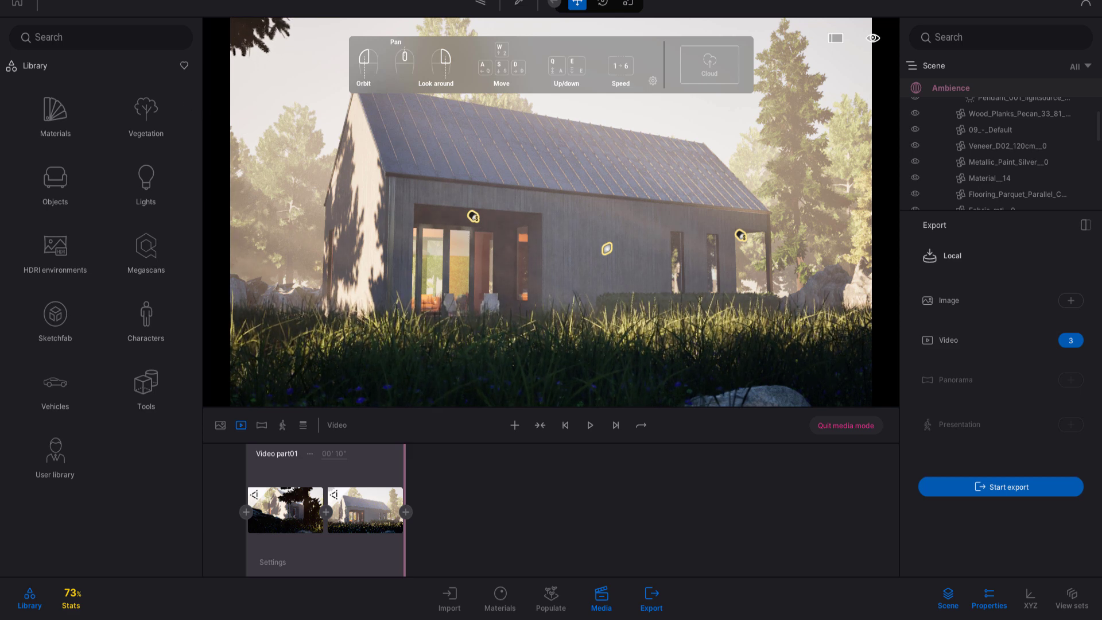
{"action": "left_click", "coordinate": [17, 3]}
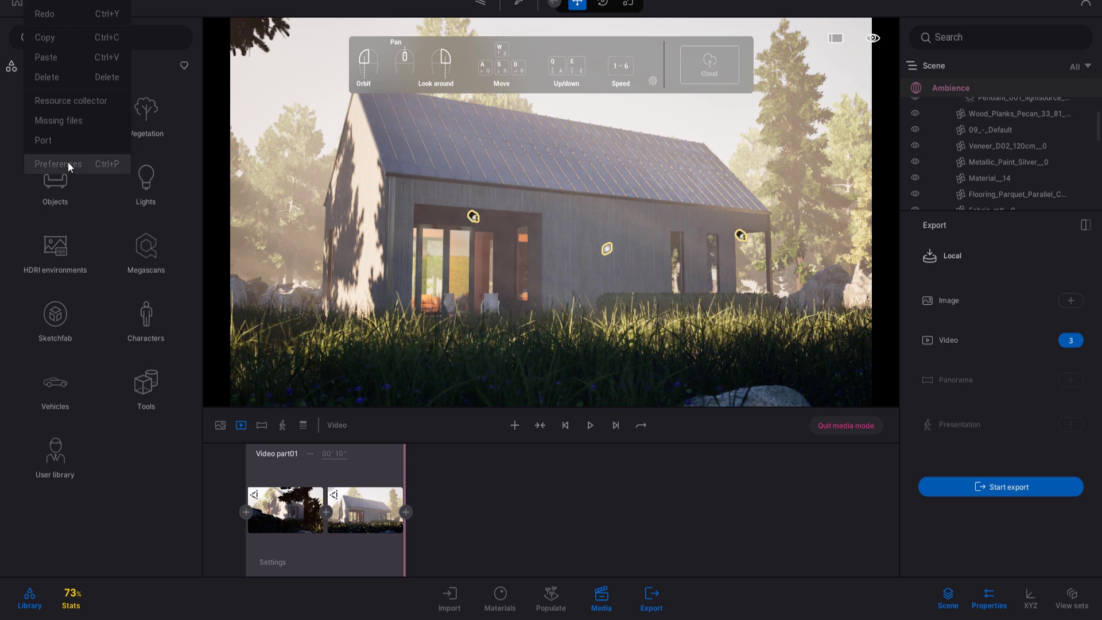
{"action": "left_click", "coordinate": [68, 163]}
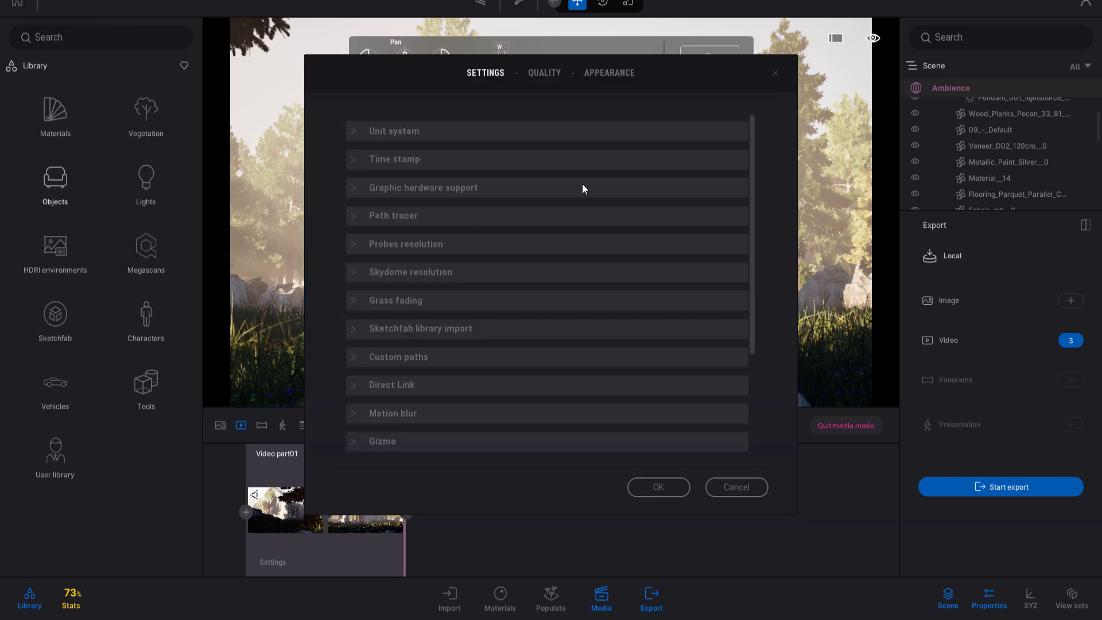
{"action": "left_click", "coordinate": [545, 73]}
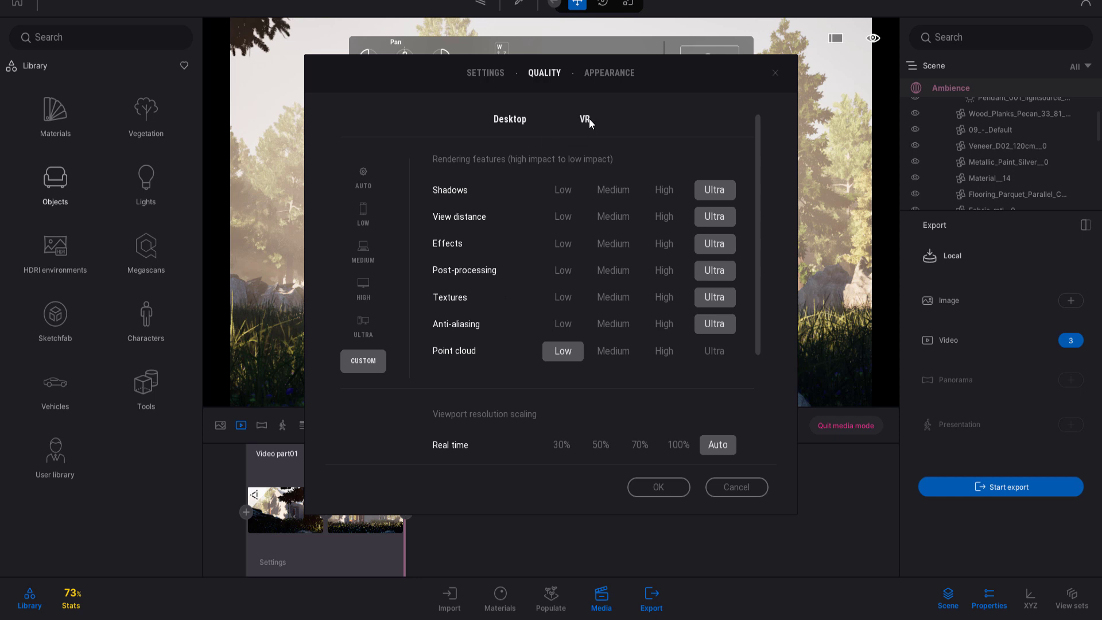
{"action": "left_click", "coordinate": [593, 73]}
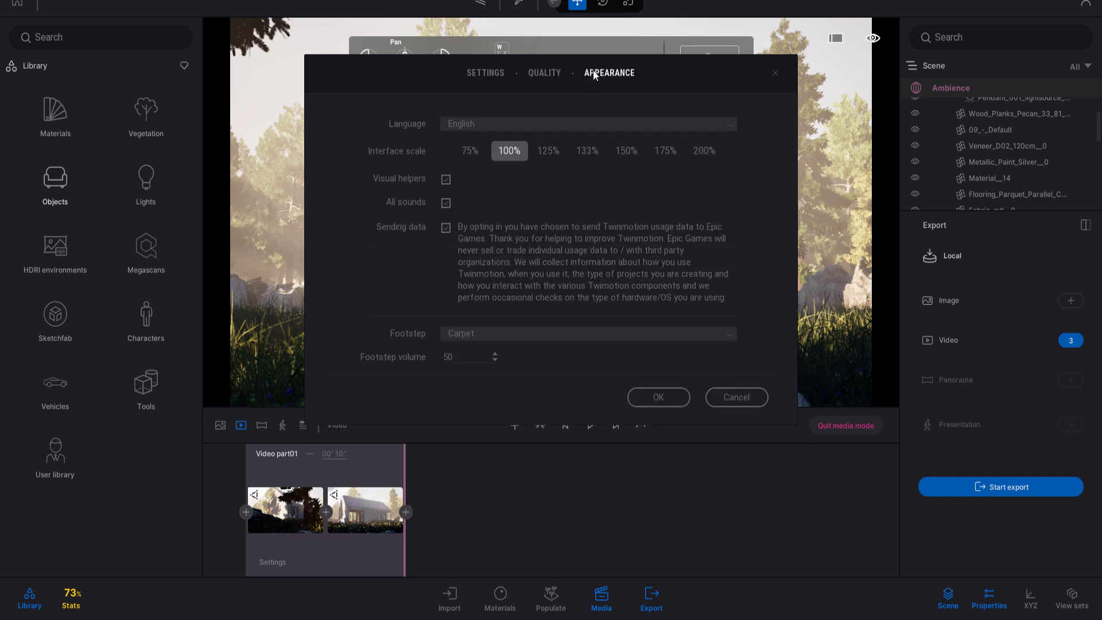
{"action": "key", "text": "Escape"}
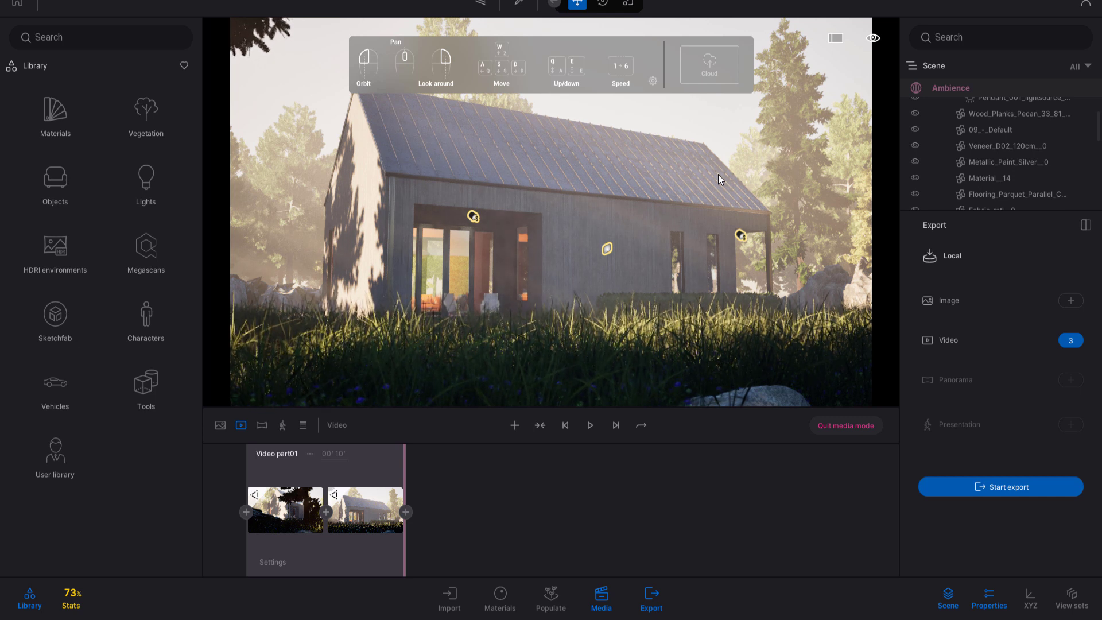
Step: Start the local export of the three queued Lumen video clips
{"action": "left_click", "coordinate": [984, 487]}
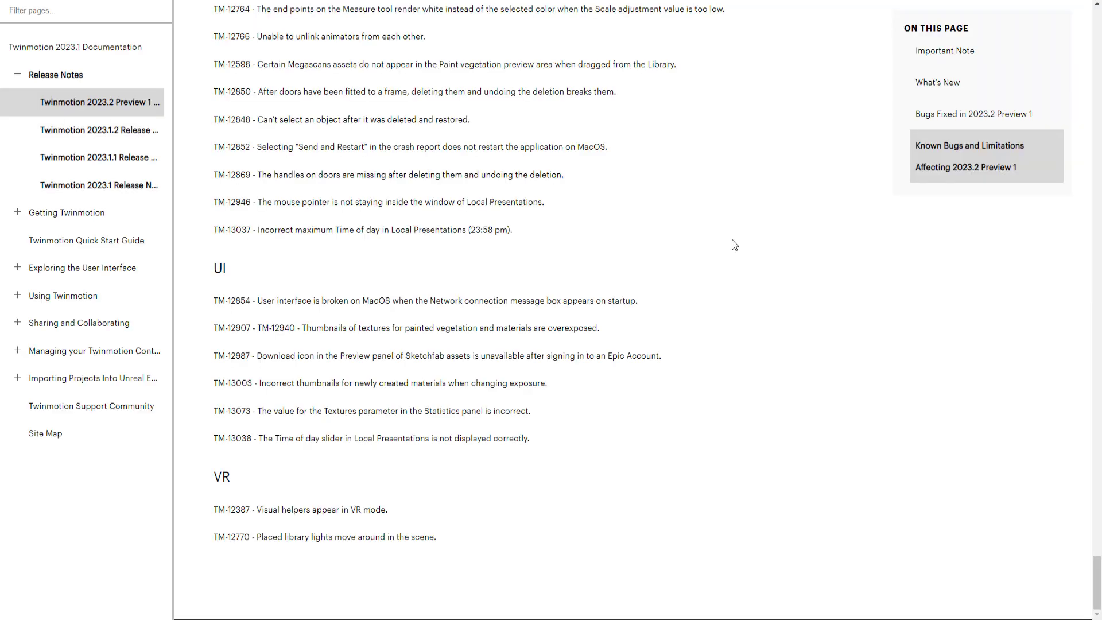
Step: Scroll the 2023.2 Preview 1 release notes past Lumen Activation, Limitations and EV100 to Local Exposure
{"action": "scroll", "coordinate": [1082, 310], "scroll_direction": "up", "scroll_amount": 10}
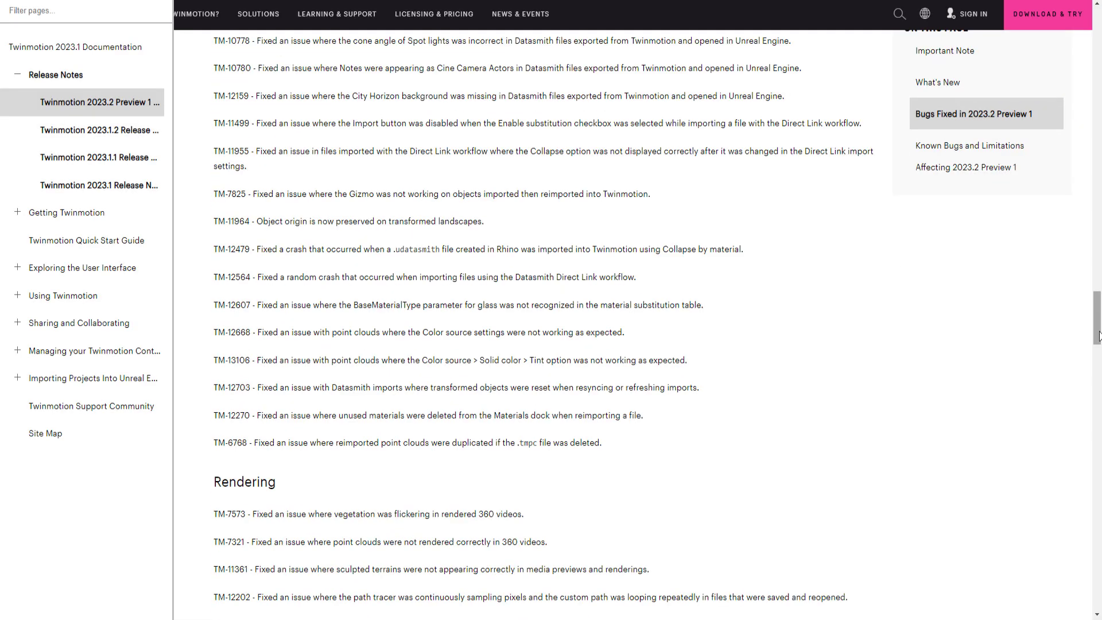
{"action": "scroll", "coordinate": [1087, 245], "scroll_direction": "down", "scroll_amount": 5}
{"action": "scroll", "coordinate": [1097, 374], "scroll_direction": "up", "scroll_amount": 5}
{"action": "left_click_drag", "start_coordinate": [1097, 374], "coordinate": [1100, 57]}
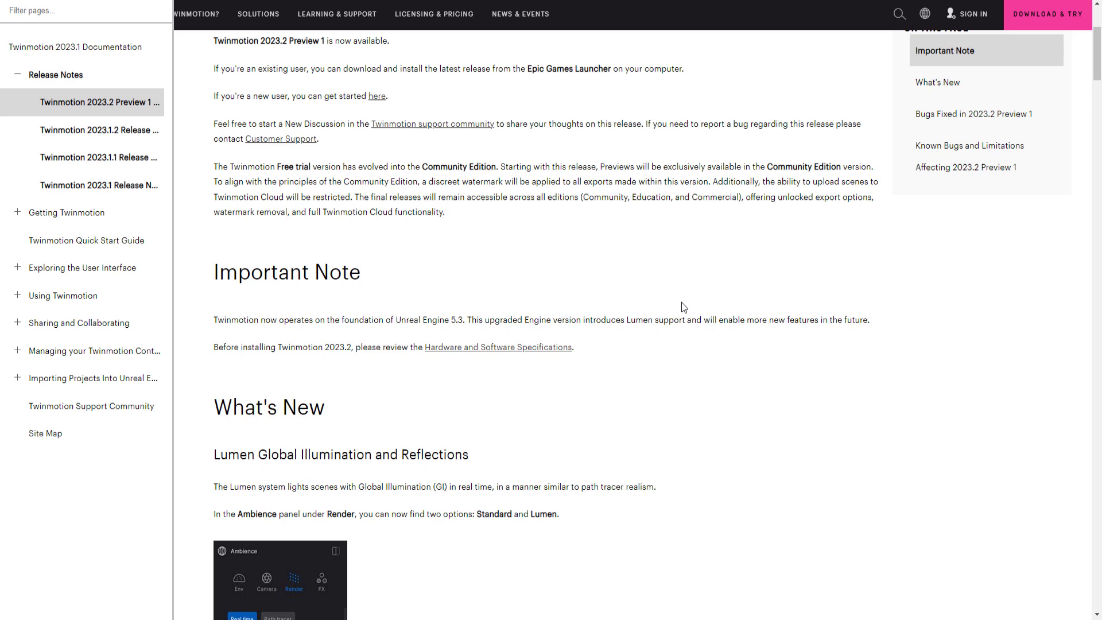
{"action": "scroll", "coordinate": [682, 303], "scroll_direction": "down", "scroll_amount": 1}
{"action": "scroll", "coordinate": [682, 303], "scroll_direction": "down", "scroll_amount": 4}
{"action": "scroll", "coordinate": [324, 456], "scroll_direction": "down", "scroll_amount": 2}
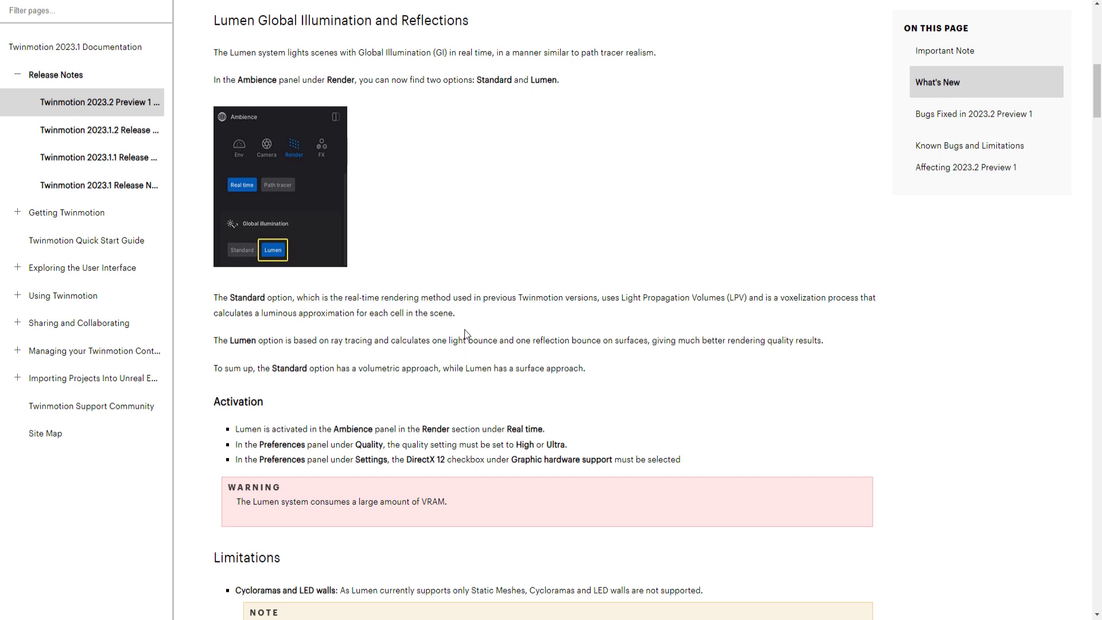
{"action": "scroll", "coordinate": [465, 336], "scroll_direction": "down", "scroll_amount": 5}
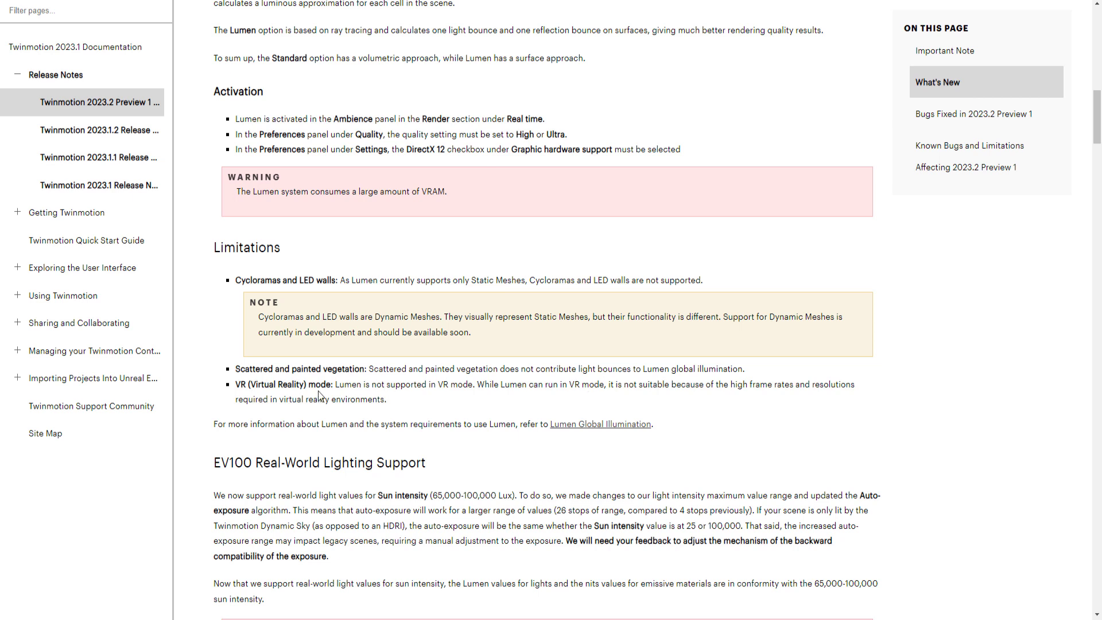
{"action": "scroll", "coordinate": [423, 366], "scroll_direction": "down", "scroll_amount": 1}
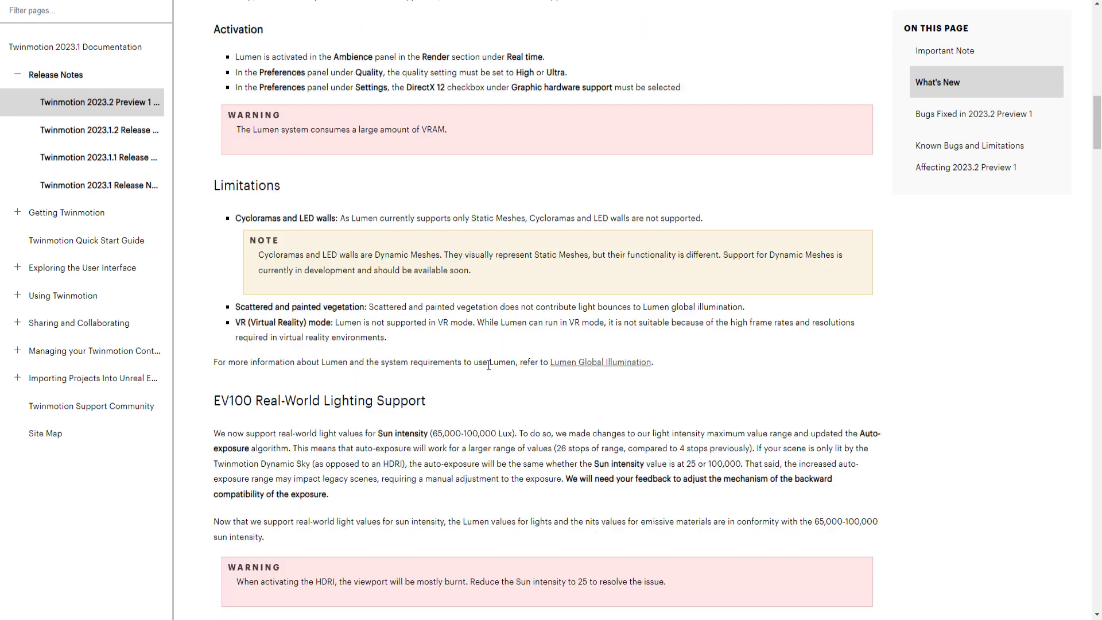
{"action": "scroll", "coordinate": [1004, 66], "scroll_direction": "down", "scroll_amount": 7}
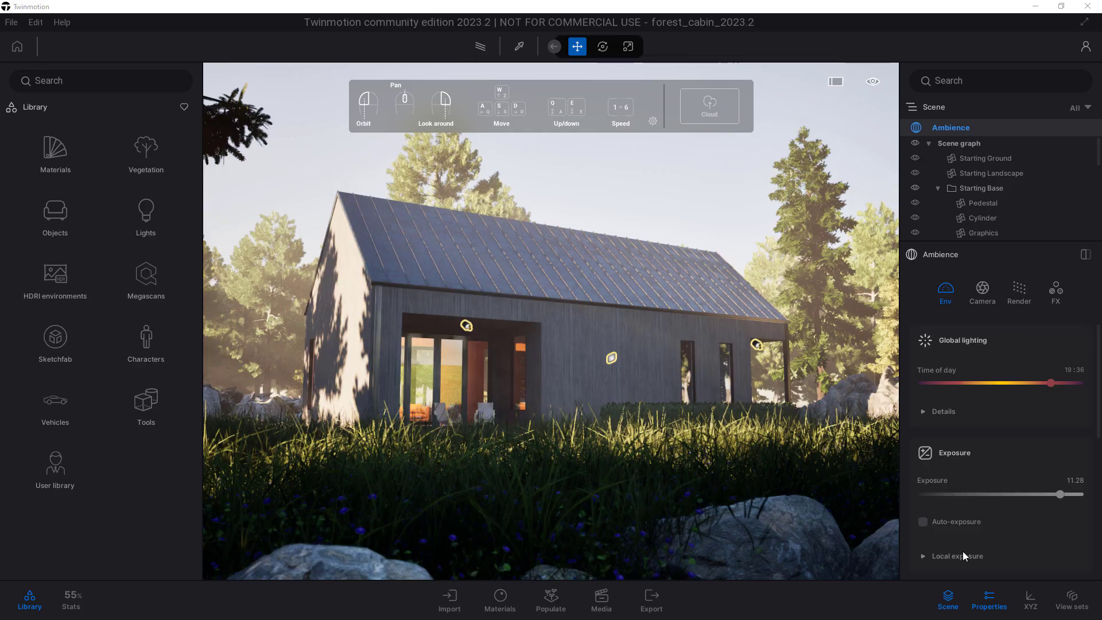
Step: Enable Local exposure in Ambience exposure, with highlight reduction and shadow boost both 0.45
{"action": "scroll", "coordinate": [978, 443], "scroll_direction": "down", "scroll_amount": 1}
{"action": "scroll", "coordinate": [994, 431], "scroll_direction": "down", "scroll_amount": 1}
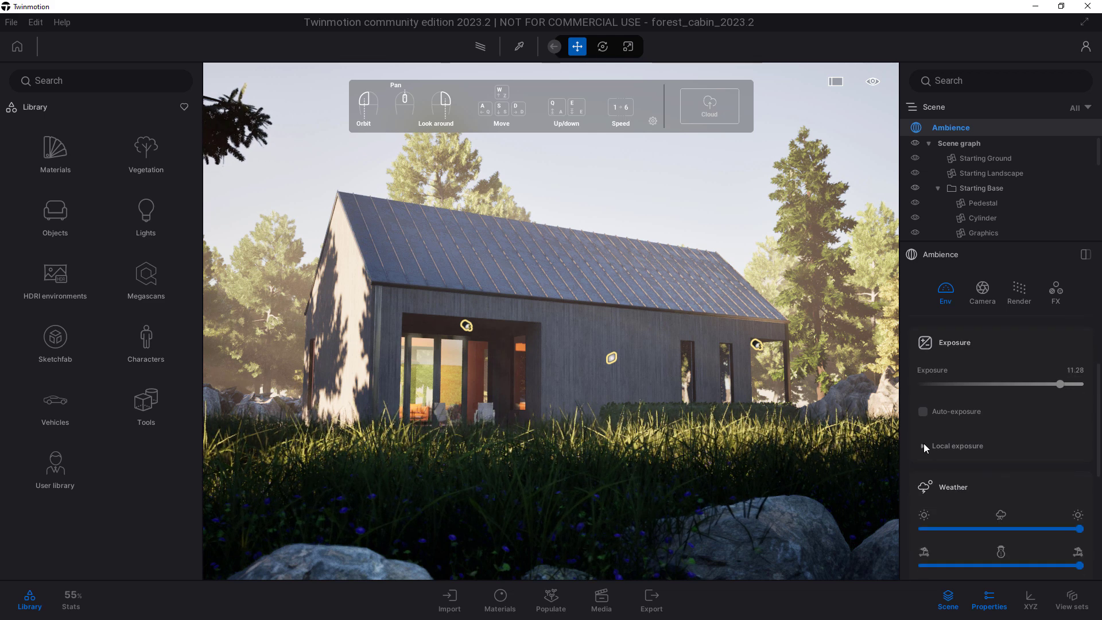
{"action": "scroll", "coordinate": [960, 386], "scroll_direction": "down", "scroll_amount": 2}
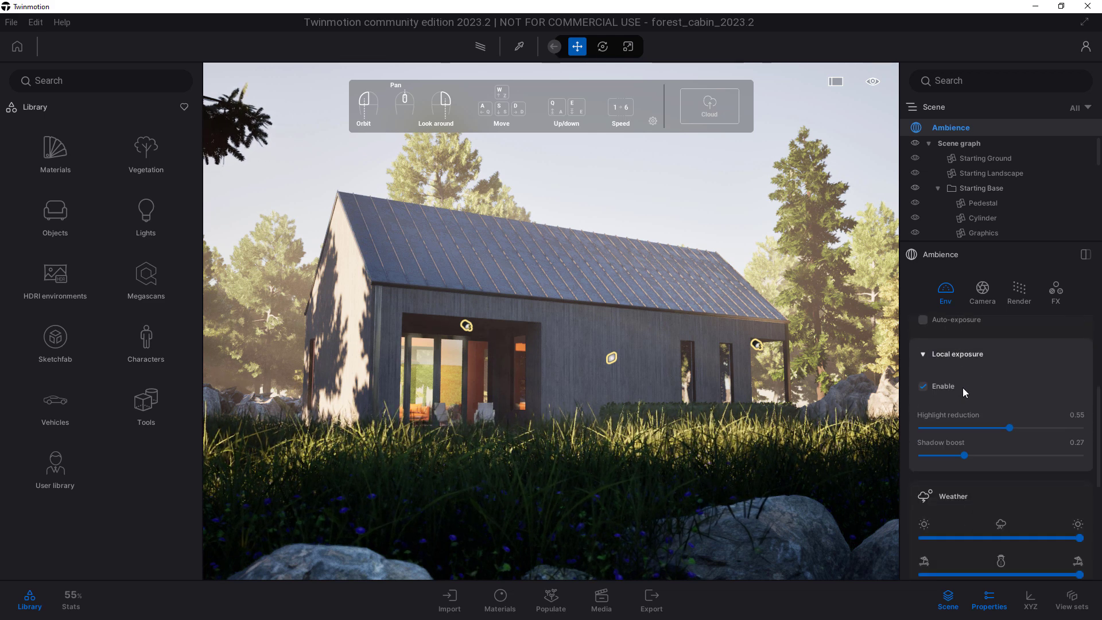
{"action": "left_click", "coordinate": [923, 386]}
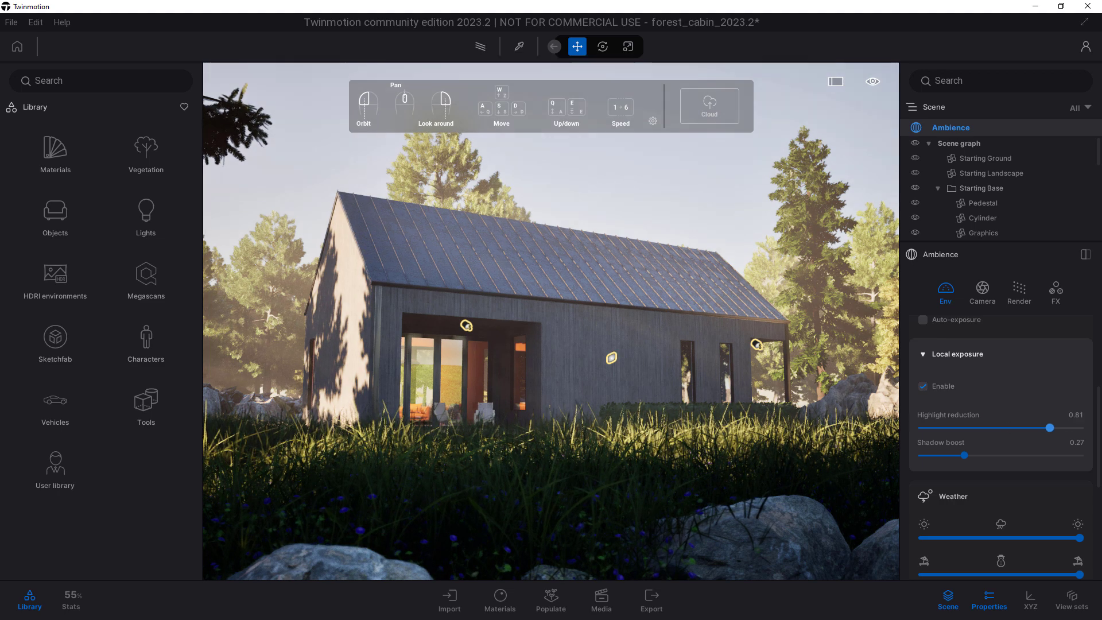
{"action": "mouse_move", "coordinate": [1010, 427]}
{"action": "left_mouse_down"}
{"action": "mouse_move", "coordinate": [826, 436]}
{"action": "mouse_move", "coordinate": [881, 434]}
{"action": "left_mouse_up"}
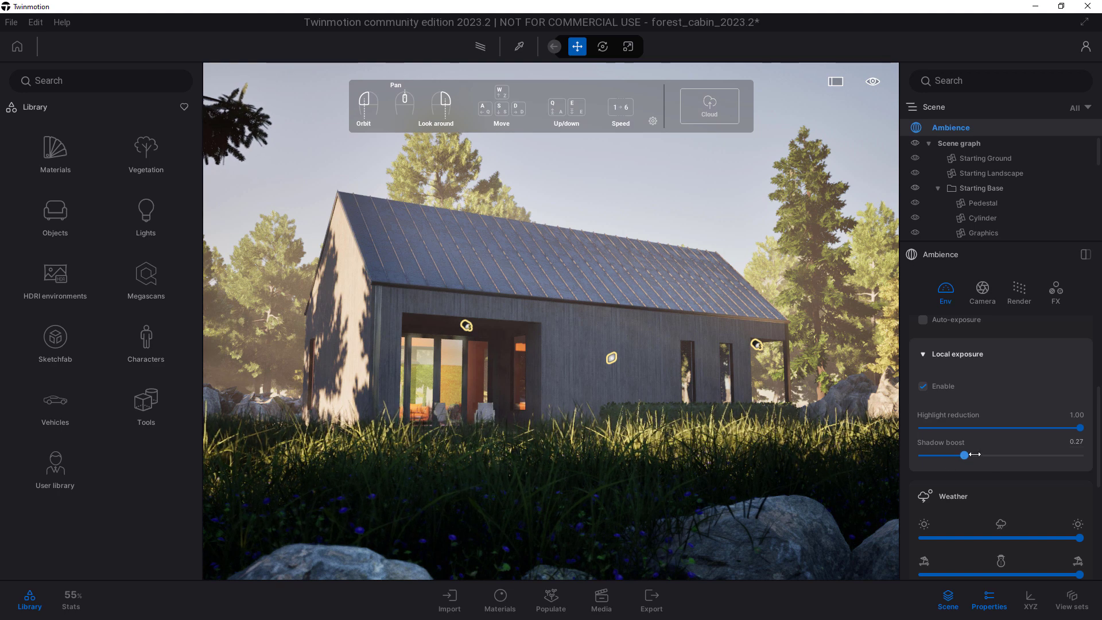
{"action": "mouse_move", "coordinate": [975, 454]}
{"action": "left_mouse_down"}
{"action": "mouse_move", "coordinate": [1082, 455]}
{"action": "mouse_move", "coordinate": [741, 434]}
{"action": "left_mouse_up"}
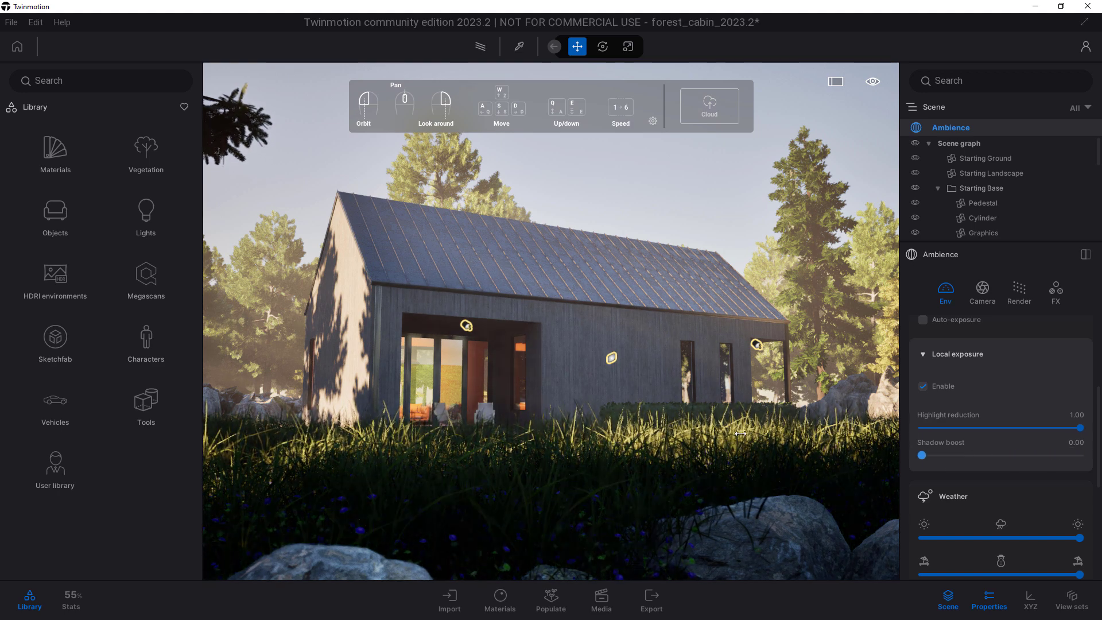
{"action": "mouse_move", "coordinate": [840, 434]}
{"action": "left_mouse_down"}
{"action": "mouse_move", "coordinate": [1036, 452]}
{"action": "mouse_move", "coordinate": [995, 453]}
{"action": "left_mouse_up"}
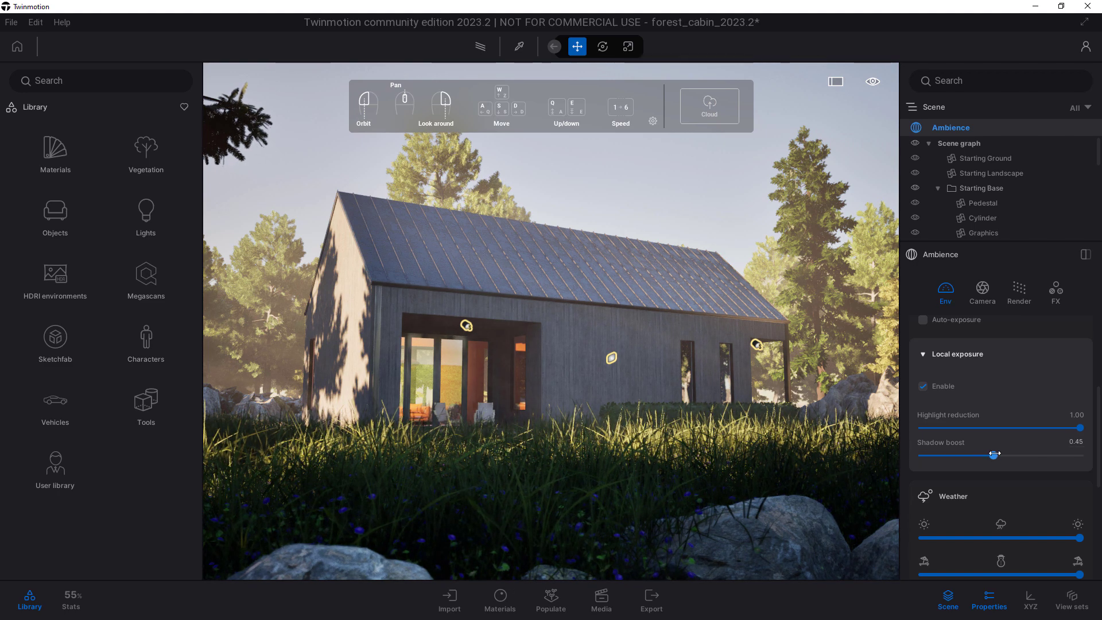
{"action": "mouse_move", "coordinate": [1080, 427]}
{"action": "left_mouse_down"}
{"action": "mouse_move", "coordinate": [914, 424]}
{"action": "mouse_move", "coordinate": [993, 432]}
{"action": "left_mouse_up"}
{"action": "left_click", "coordinate": [922, 387]}
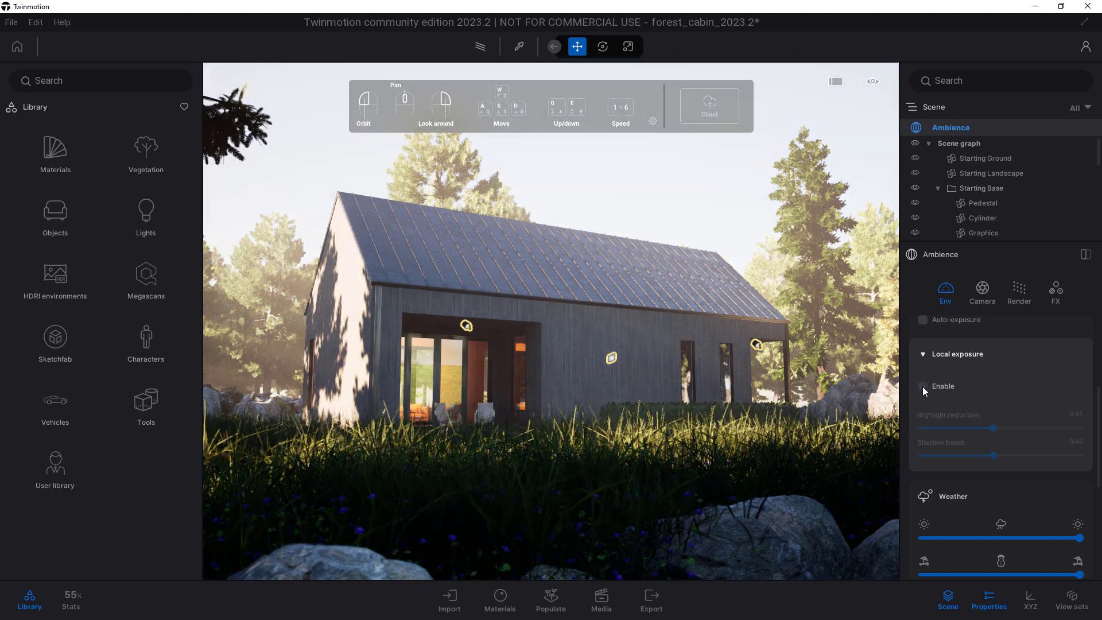
{"action": "left_click", "coordinate": [923, 387]}
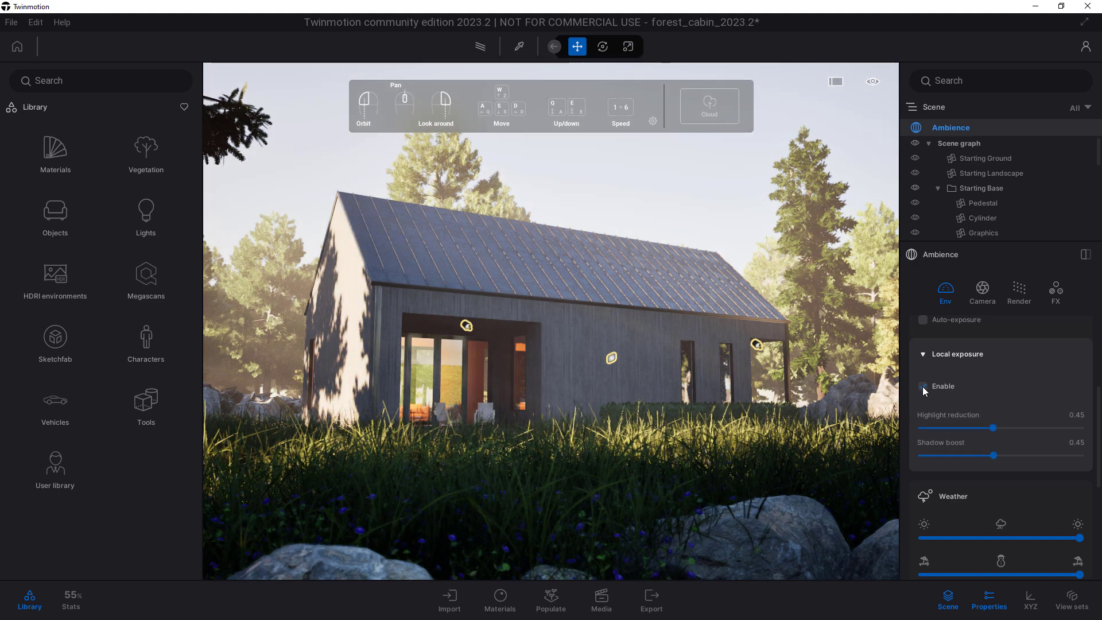
Step: Scroll past the Local Exposure notes, then back up to the top of the release notes
{"action": "scroll", "coordinate": [471, 402], "scroll_direction": "down", "scroll_amount": 2}
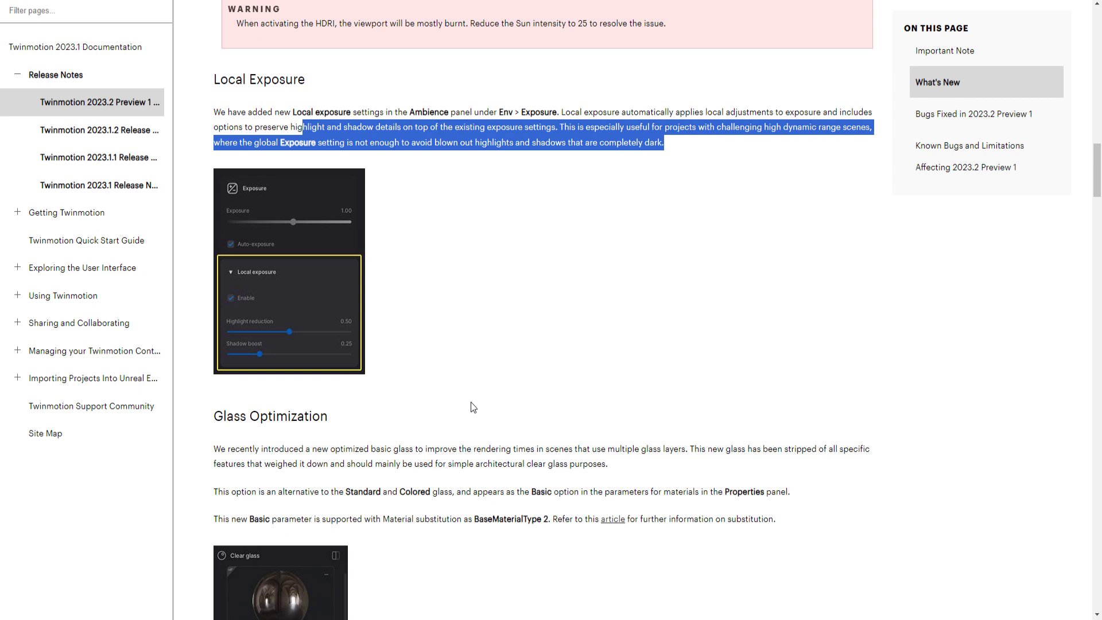
{"action": "scroll", "coordinate": [759, 453], "scroll_direction": "down", "scroll_amount": 7}
{"action": "scroll", "coordinate": [759, 452], "scroll_direction": "up", "scroll_amount": 6}
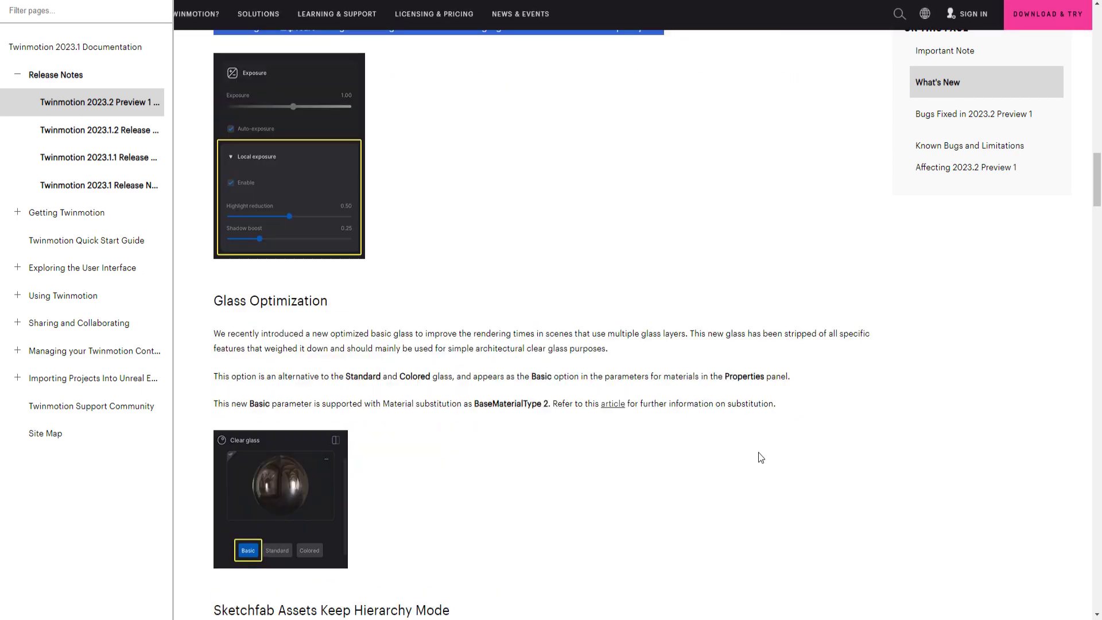
{"action": "scroll", "coordinate": [759, 452], "scroll_direction": "up", "scroll_amount": 4}
{"action": "scroll", "coordinate": [759, 453], "scroll_direction": "up", "scroll_amount": 2}
{"action": "scroll", "coordinate": [759, 452], "scroll_direction": "up", "scroll_amount": 4}
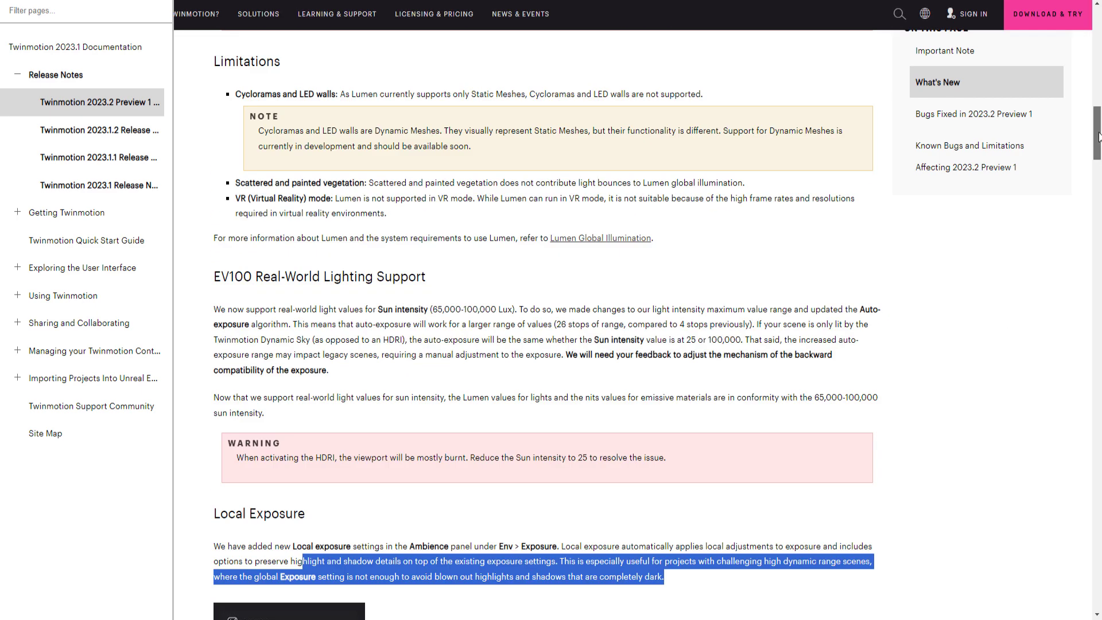
{"action": "scroll", "coordinate": [759, 452], "scroll_direction": "up", "scroll_amount": 7}
{"action": "scroll", "coordinate": [758, 452], "scroll_direction": "up", "scroll_amount": 8}
{"action": "scroll", "coordinate": [759, 452], "scroll_direction": "up", "scroll_amount": 6}
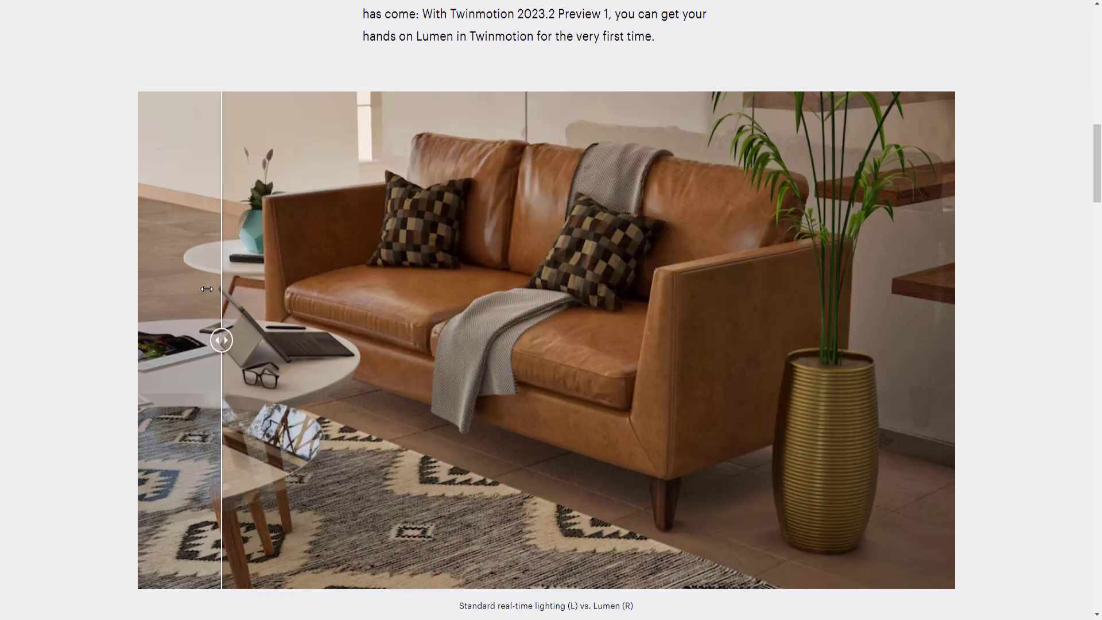
Step: Scroll the 2023.2 Preview 1 post past Other important news to the $749 pricing section
{"action": "scroll", "coordinate": [356, 338], "scroll_direction": "down", "scroll_amount": 10}
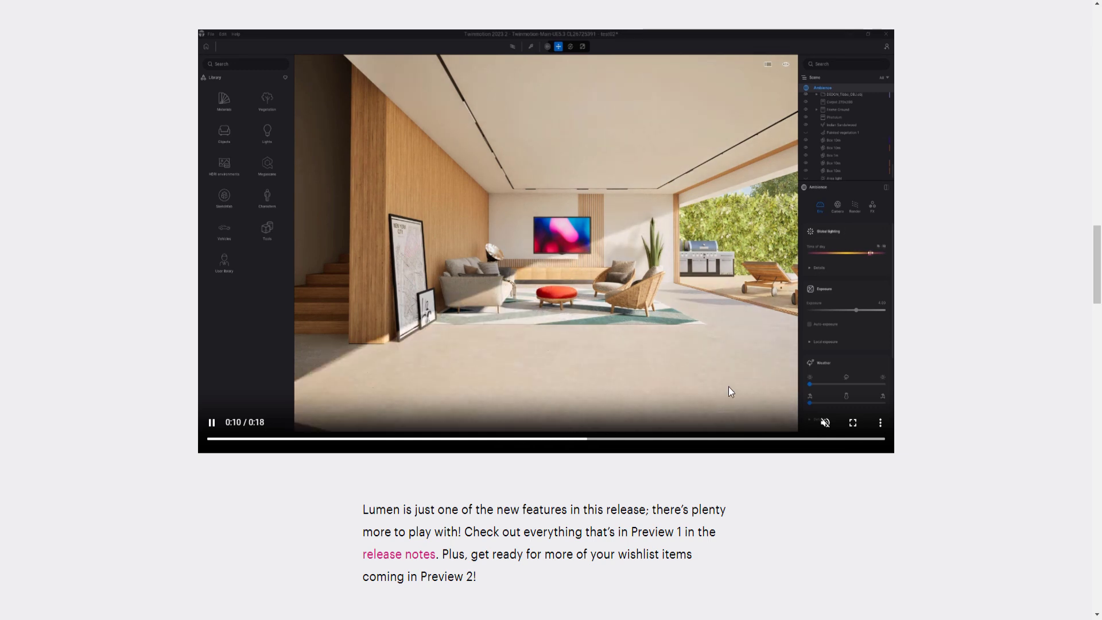
{"action": "scroll", "coordinate": [997, 338], "scroll_direction": "down", "scroll_amount": 1}
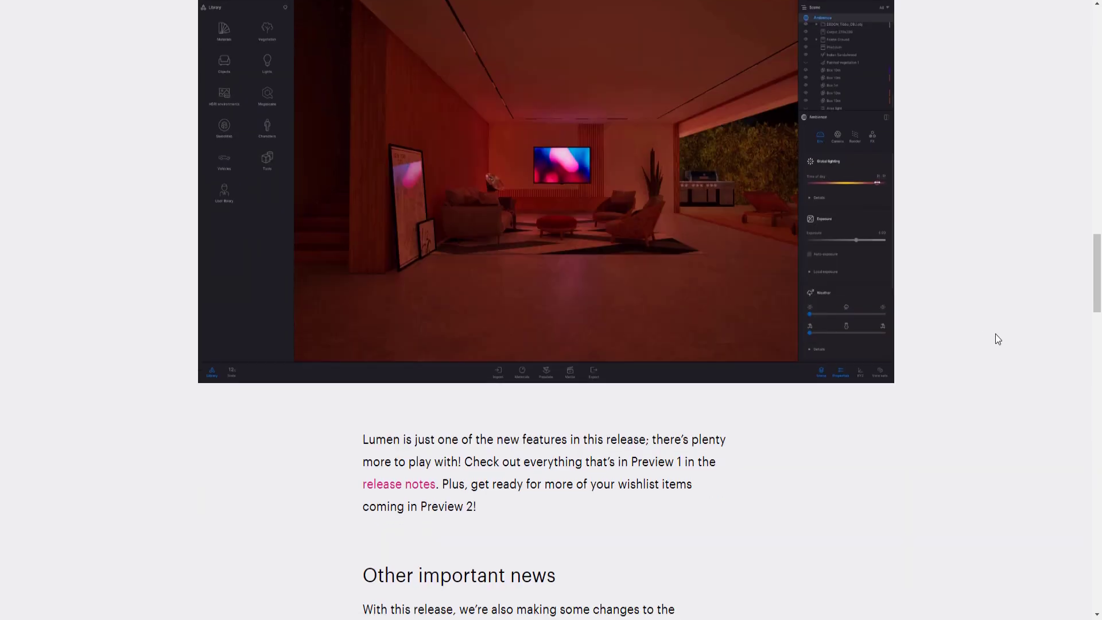
{"action": "scroll", "coordinate": [997, 339], "scroll_direction": "down", "scroll_amount": 3}
{"action": "scroll", "coordinate": [997, 339], "scroll_direction": "down", "scroll_amount": 6}
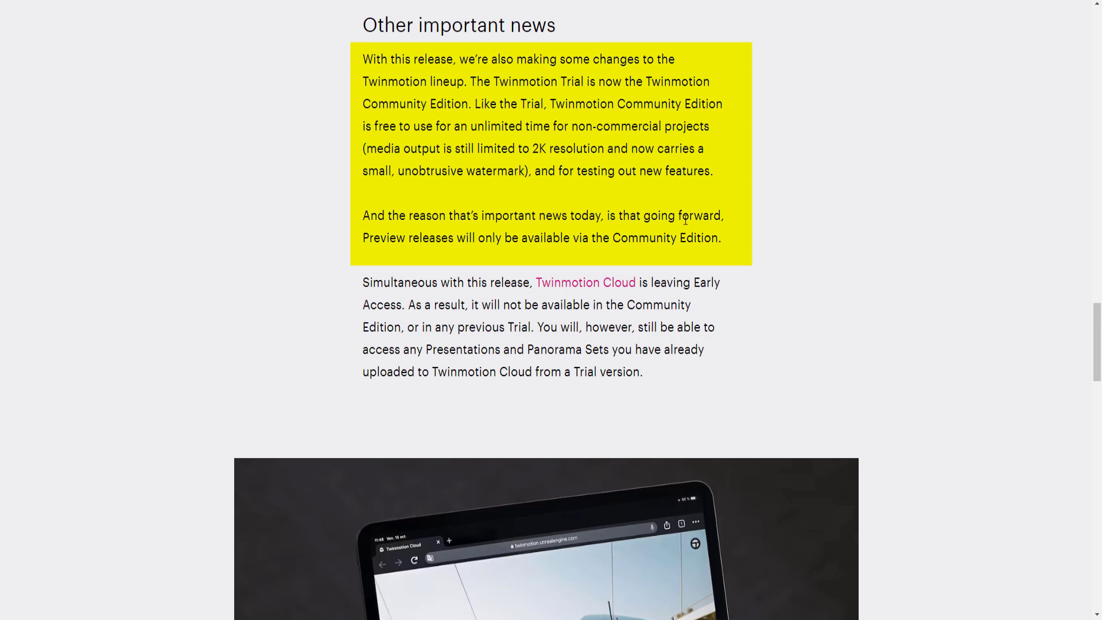
{"action": "scroll", "coordinate": [685, 219], "scroll_direction": "down", "scroll_amount": 1}
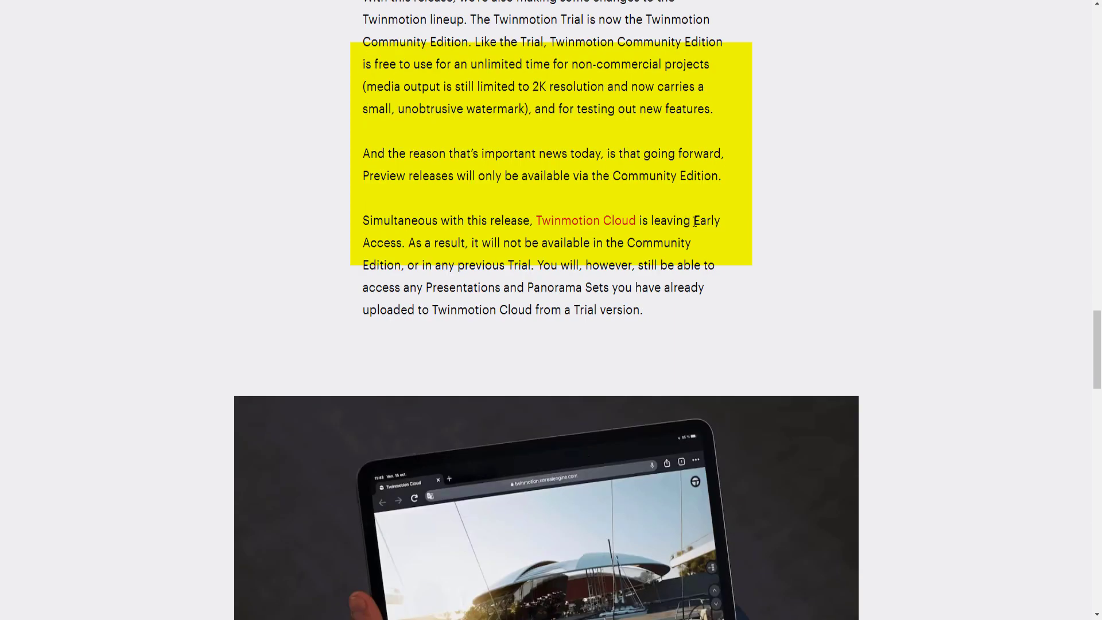
{"action": "scroll", "coordinate": [735, 227], "scroll_direction": "down", "scroll_amount": 1}
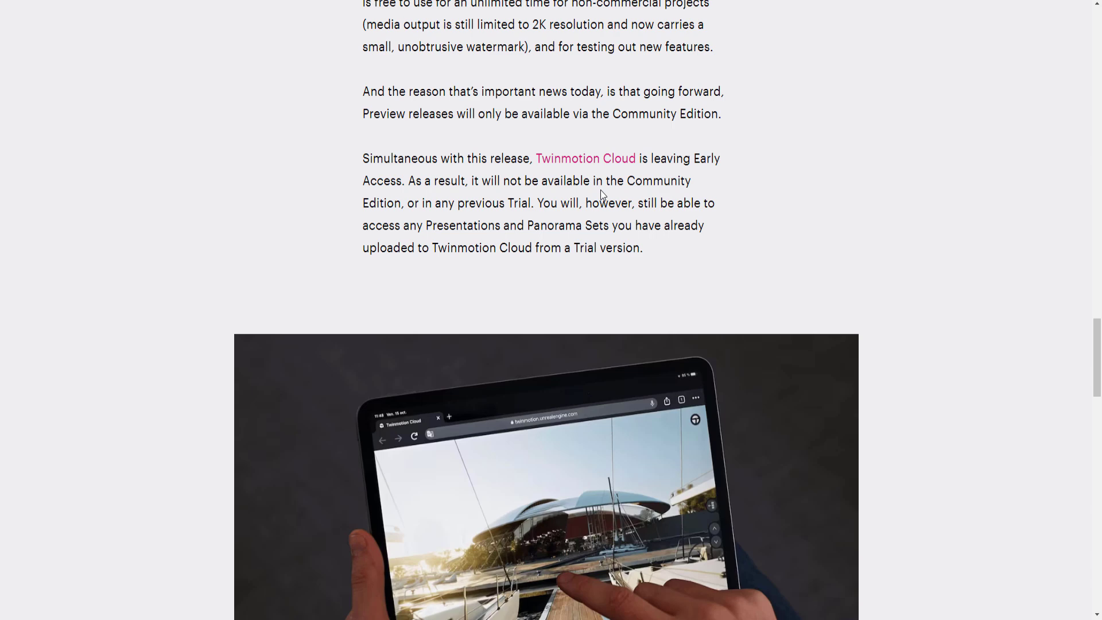
{"action": "scroll", "coordinate": [601, 190], "scroll_direction": "down", "scroll_amount": 5}
{"action": "scroll", "coordinate": [729, 275], "scroll_direction": "down", "scroll_amount": 1}
{"action": "scroll", "coordinate": [728, 270], "scroll_direction": "down", "scroll_amount": 3}
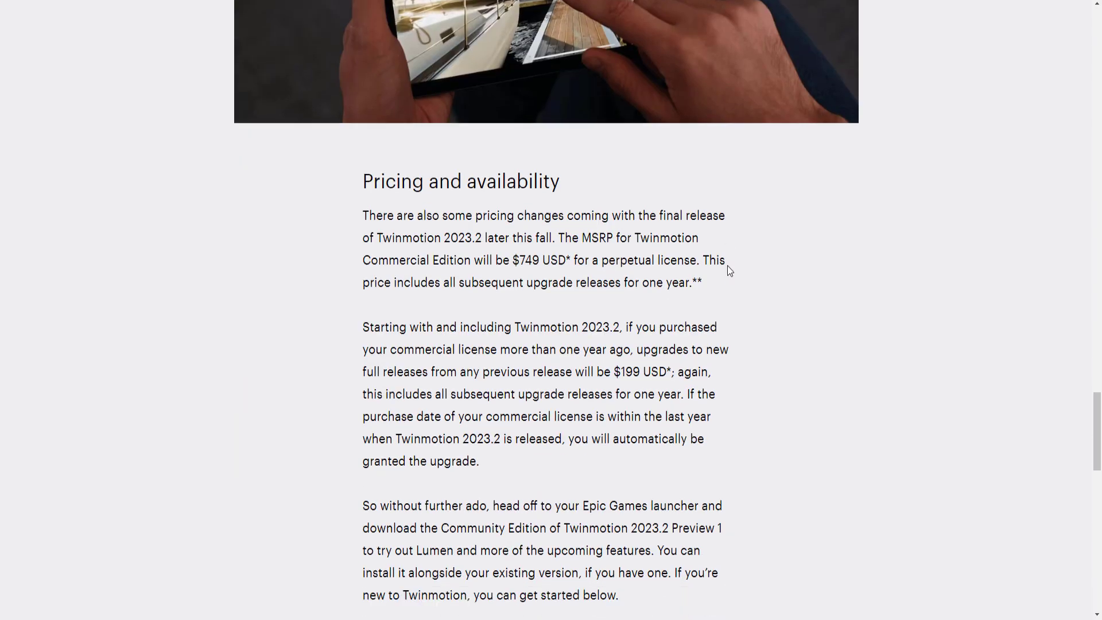